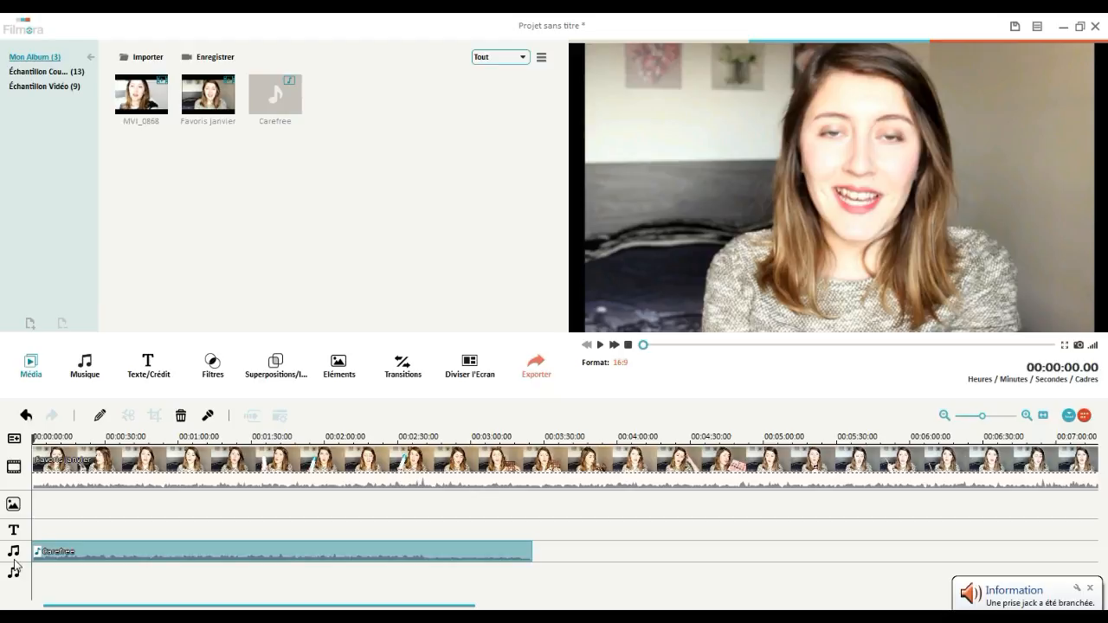
Lower the volume of the Carefree music clip to 10.
double_click(98, 555)
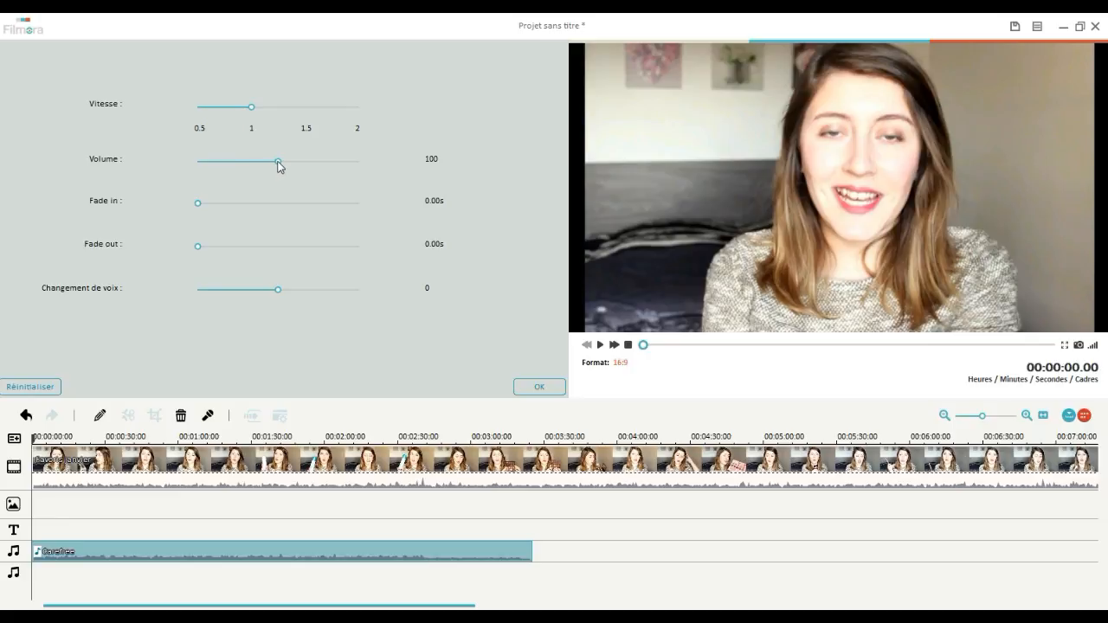
left_click_drag(278, 166, 208, 171)
left_click_drag(212, 171, 207, 172)
left_click(555, 389)
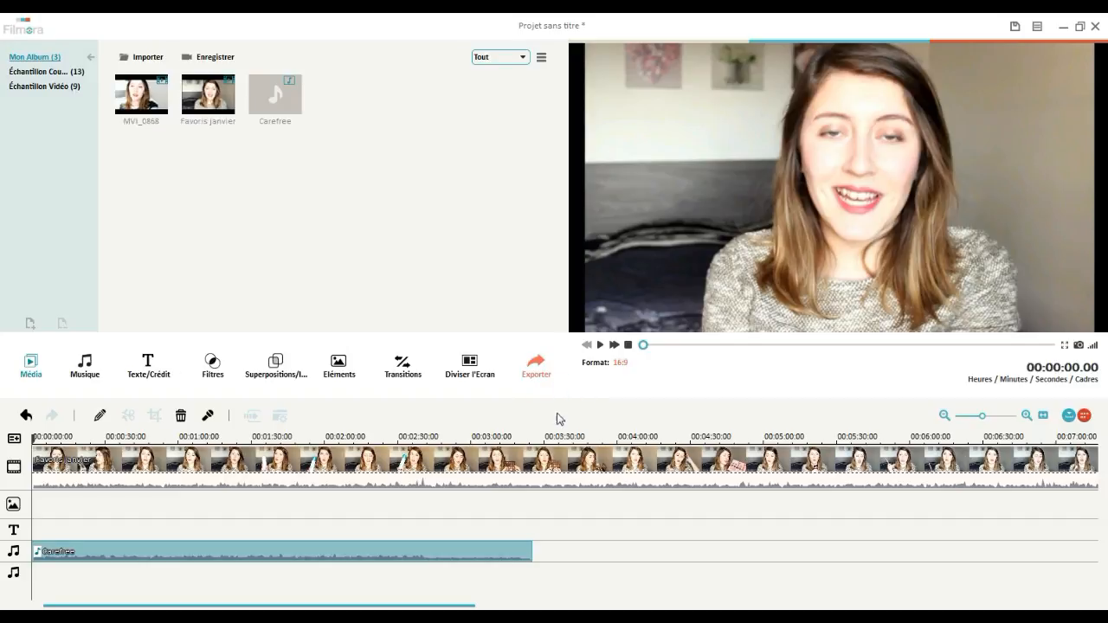
Play back the project and try a much louder volume for the Carefree music clip.
left_click(600, 346)
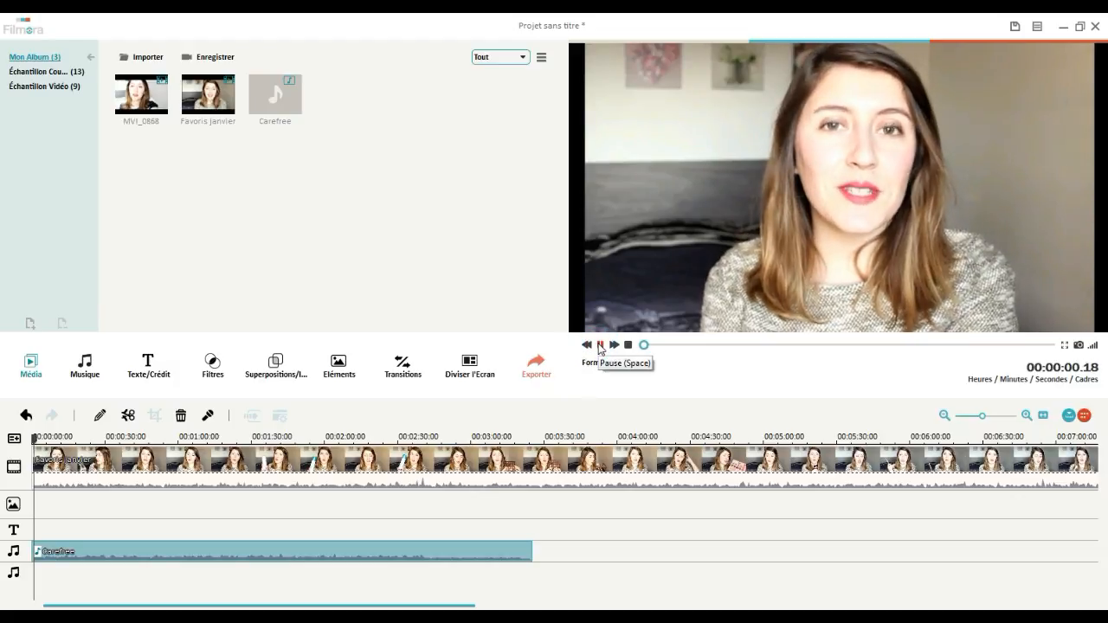
double_click(222, 555)
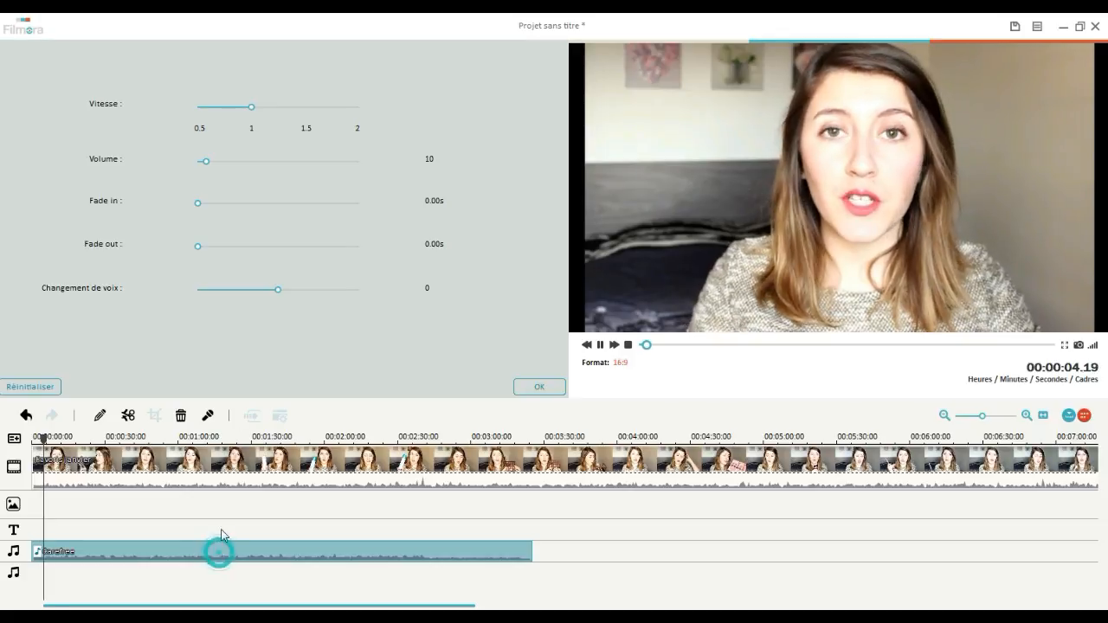
left_click_drag(202, 164, 282, 168)
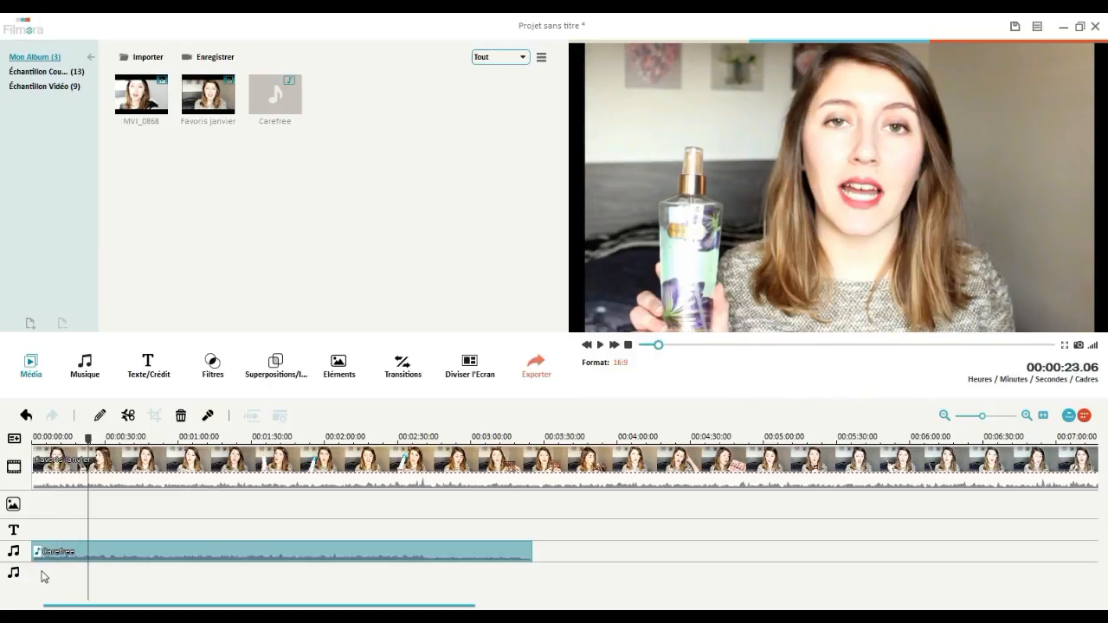
Split the Carefree music clip at 00:00:20.07 and again at 00:00:33.03.
left_click(81, 585)
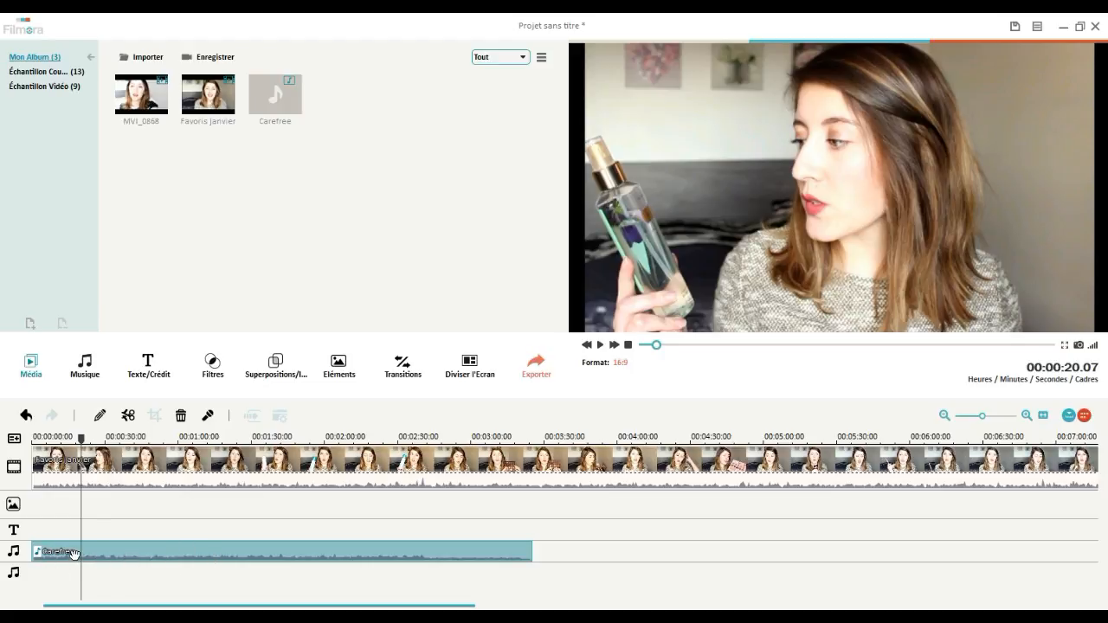
double_click(73, 554)
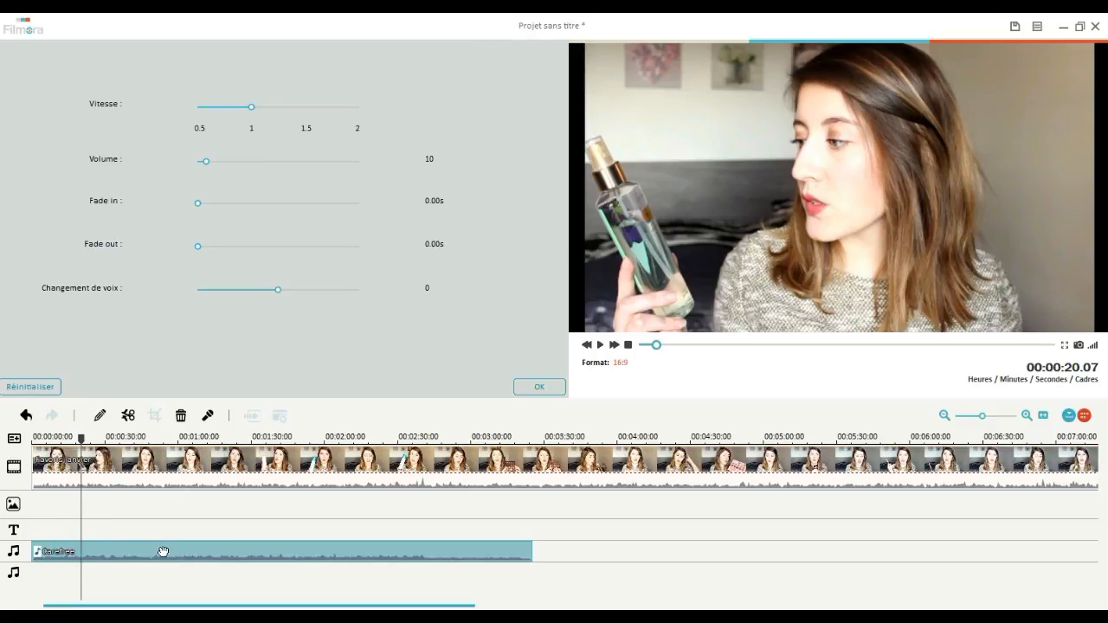
left_click(130, 418)
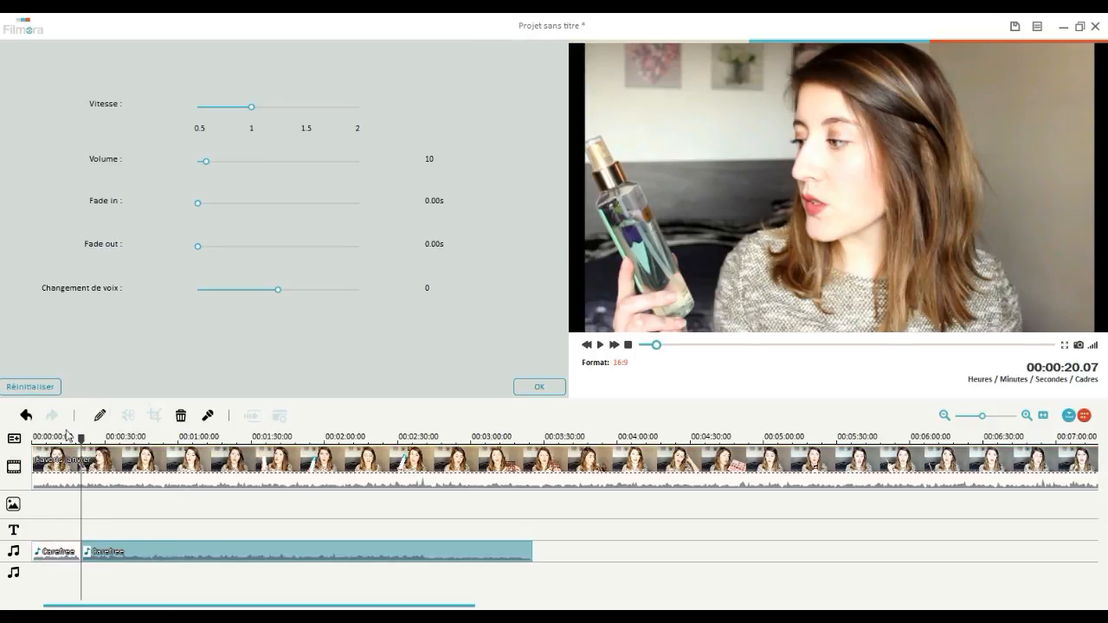
left_click_drag(82, 439, 112, 439)
left_click(128, 417)
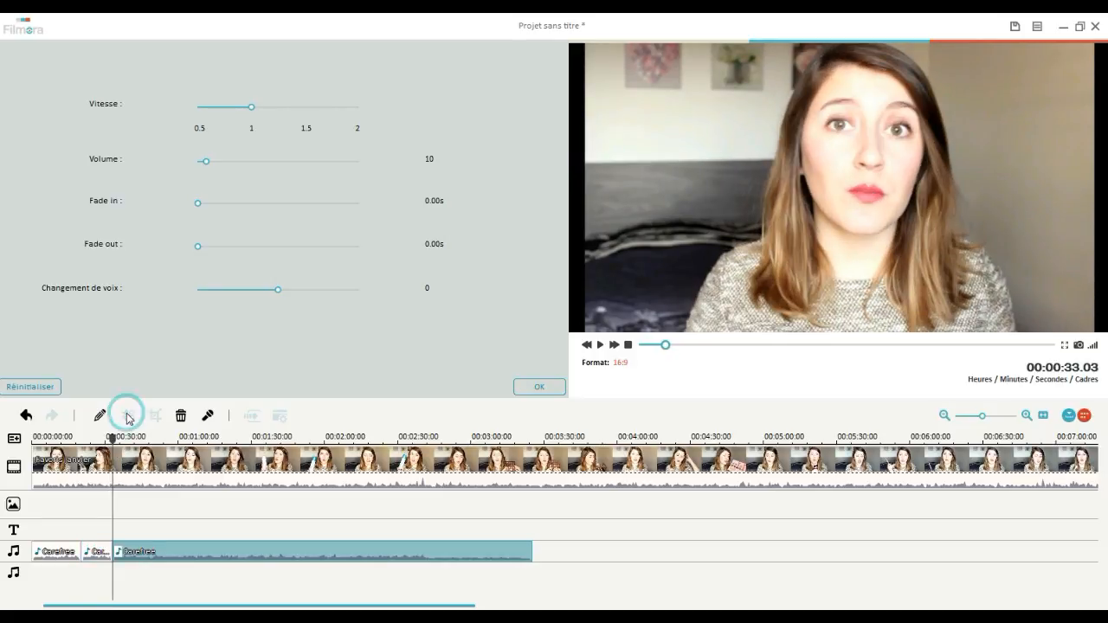
Set the middle music segment's volume to 40 and check the volume setting of the last segment.
left_click(96, 553)
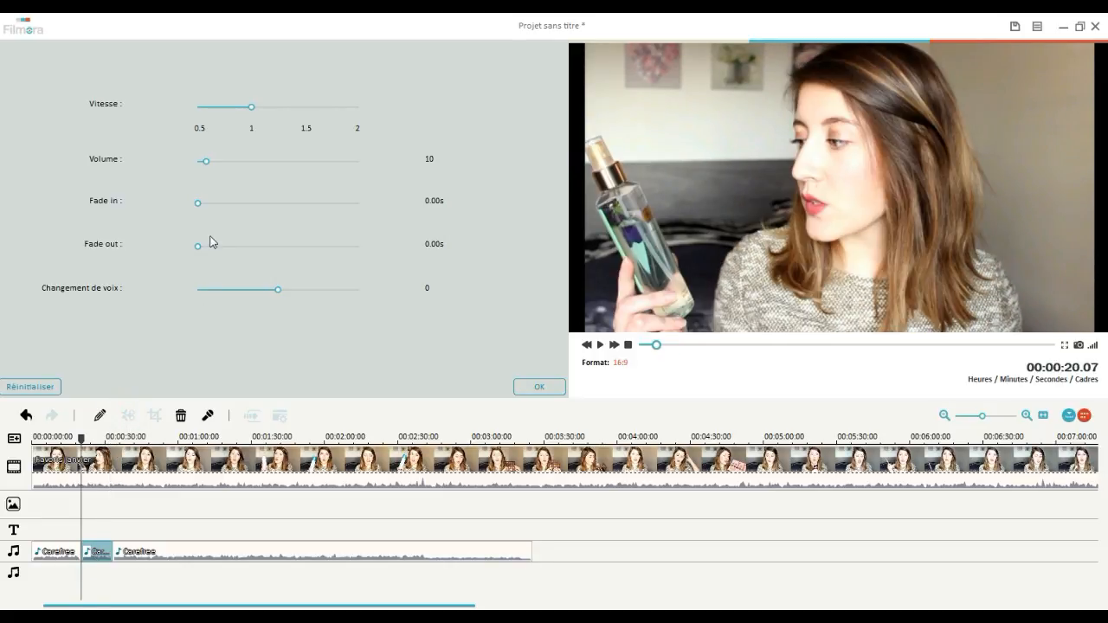
left_click_drag(209, 164, 230, 167)
left_click_drag(82, 439, 118, 442)
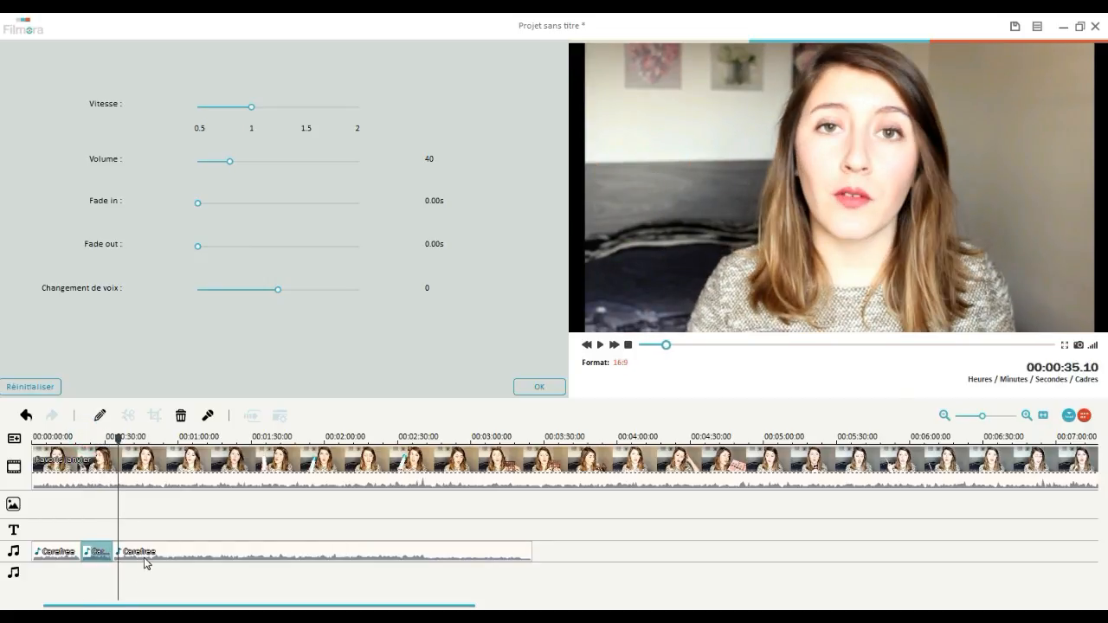
left_click(150, 552)
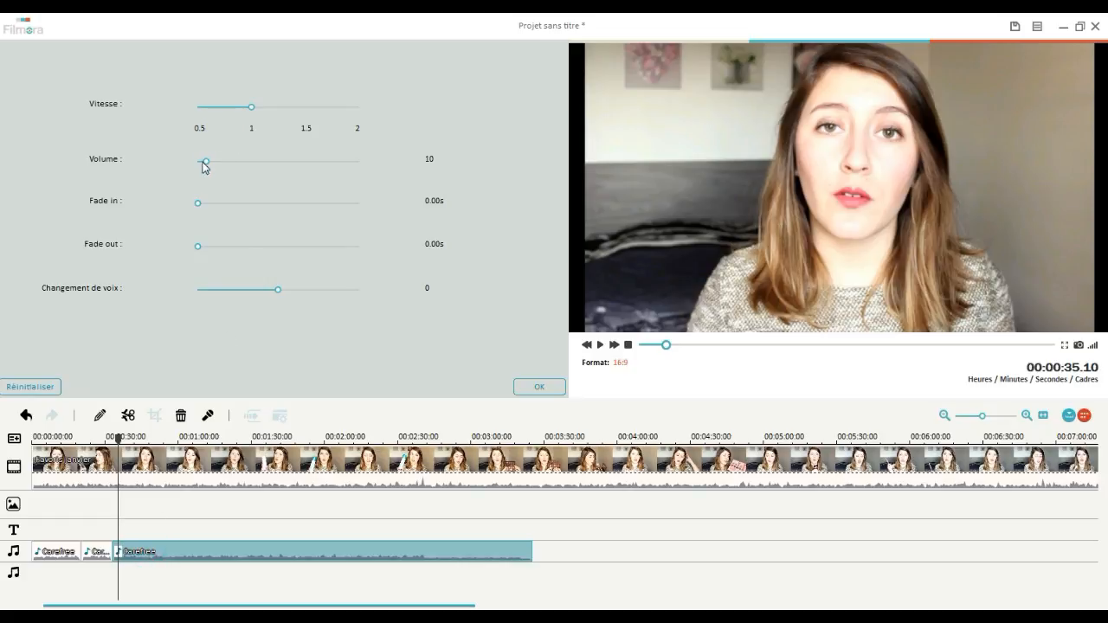
Delete the middle music segment and shift the last segment further along the music track.
left_click(103, 552)
left_click(180, 416)
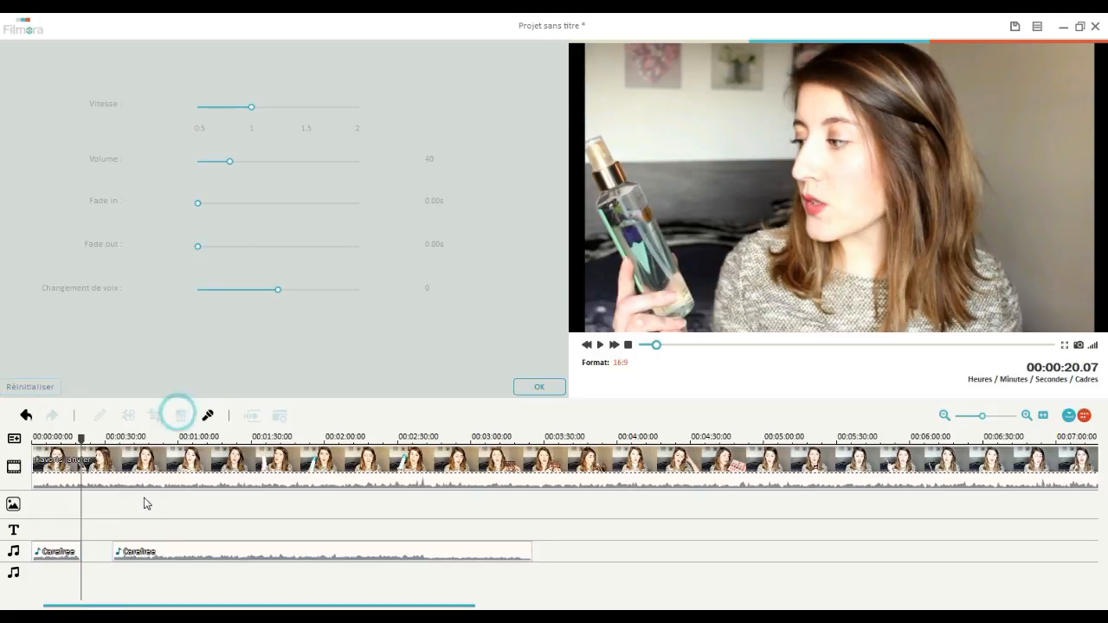
left_click_drag(133, 555, 159, 559)
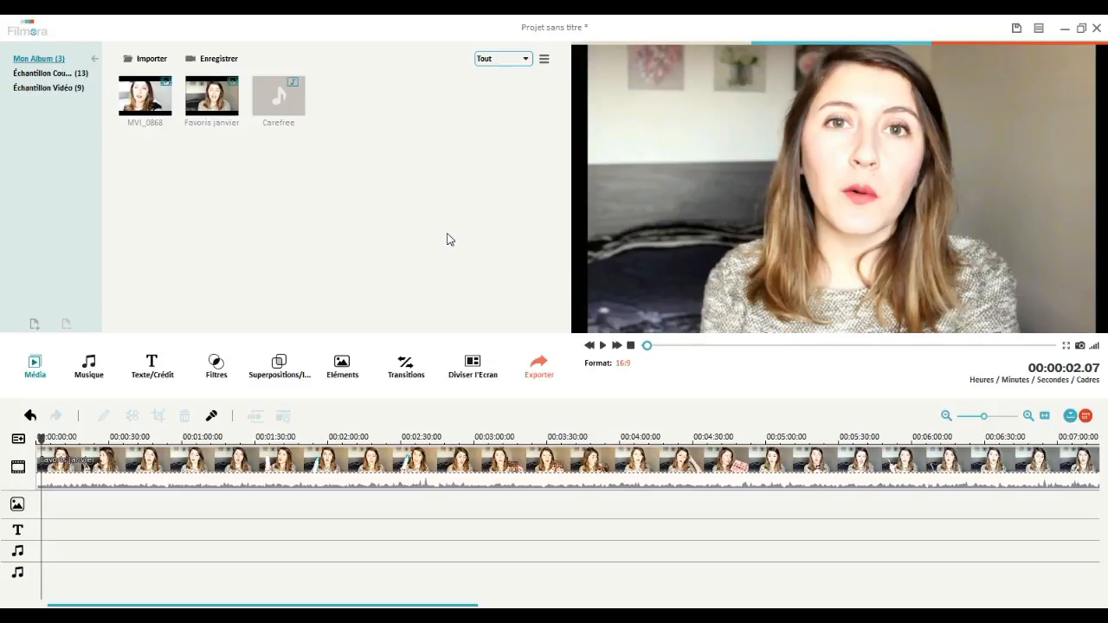
Add the Hand Sketch End Credit title at about 00:00:02 on the text track and extend it to 00:01:17.14.
left_click(152, 364)
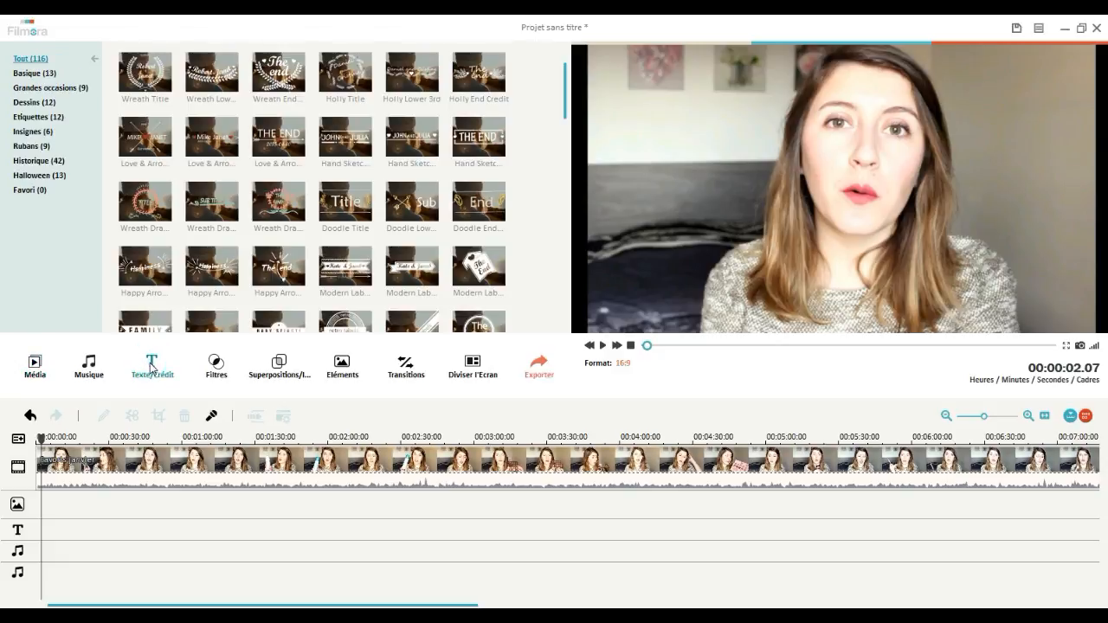
mouse_move(481, 138)
left_mouse_down()
mouse_move(243, 396)
mouse_move(121, 500)
mouse_move(46, 537)
left_mouse_up()
double_click(48, 531)
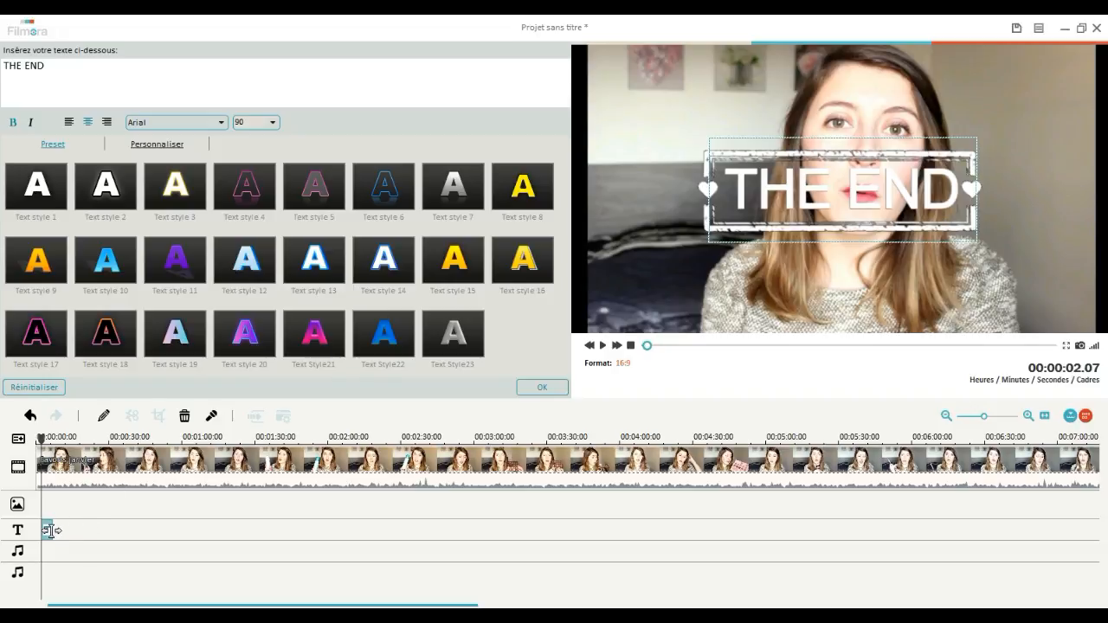
left_click_drag(52, 530, 187, 532)
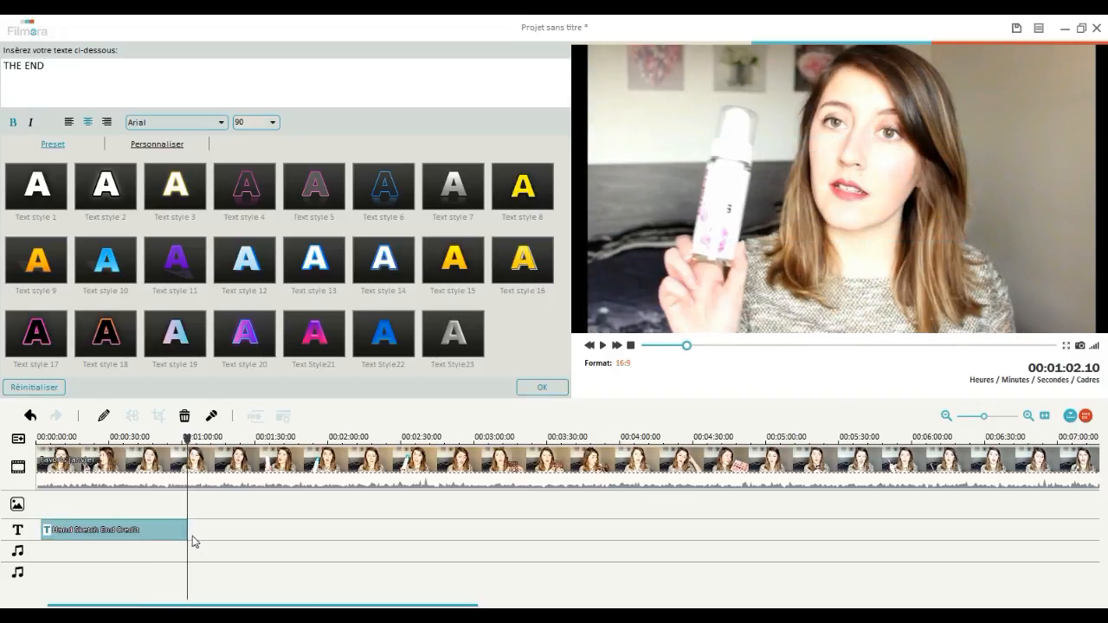
left_click_drag(185, 530, 227, 546)
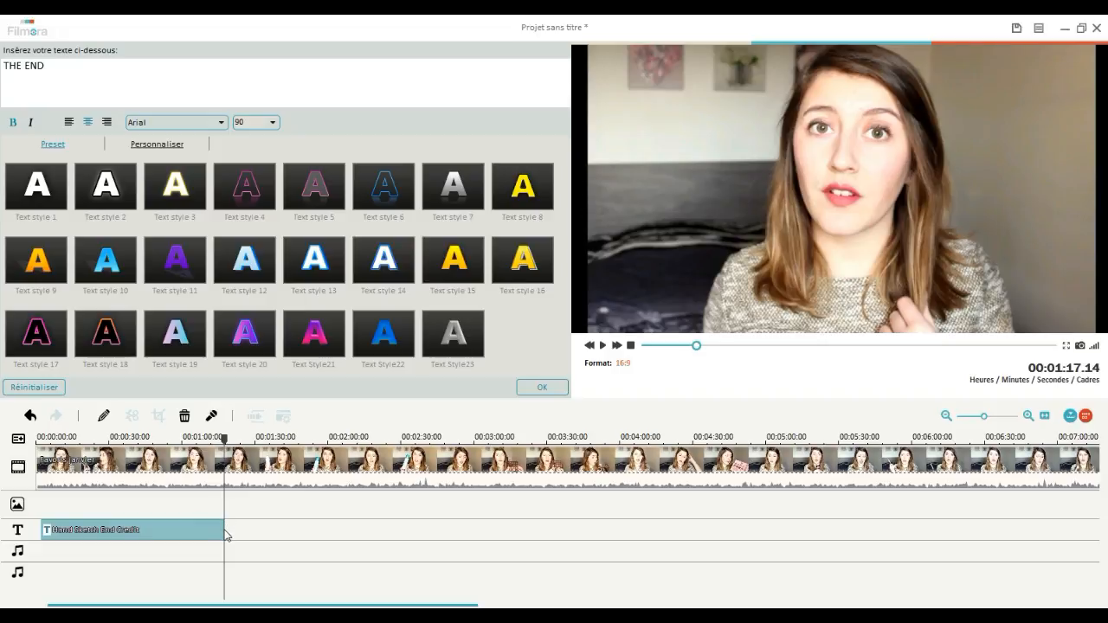
left_click(222, 528)
left_click_drag(209, 530, 223, 534)
Split the end credit title at 00:01:08.07 and delete the piece after the cut.
left_click_drag(230, 452, 202, 452)
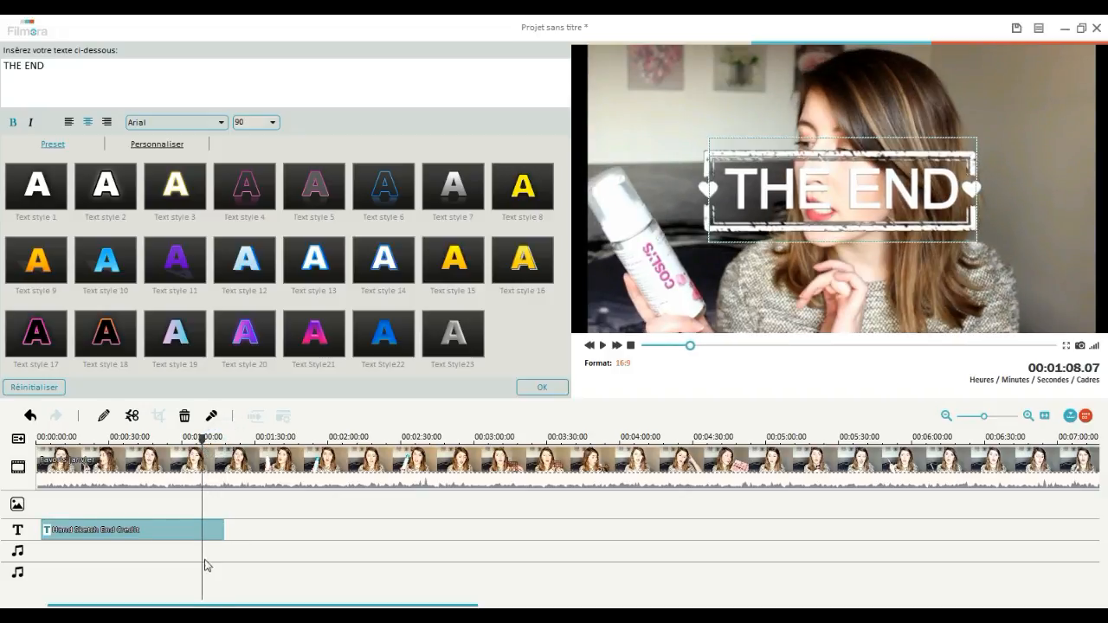
left_click(132, 416)
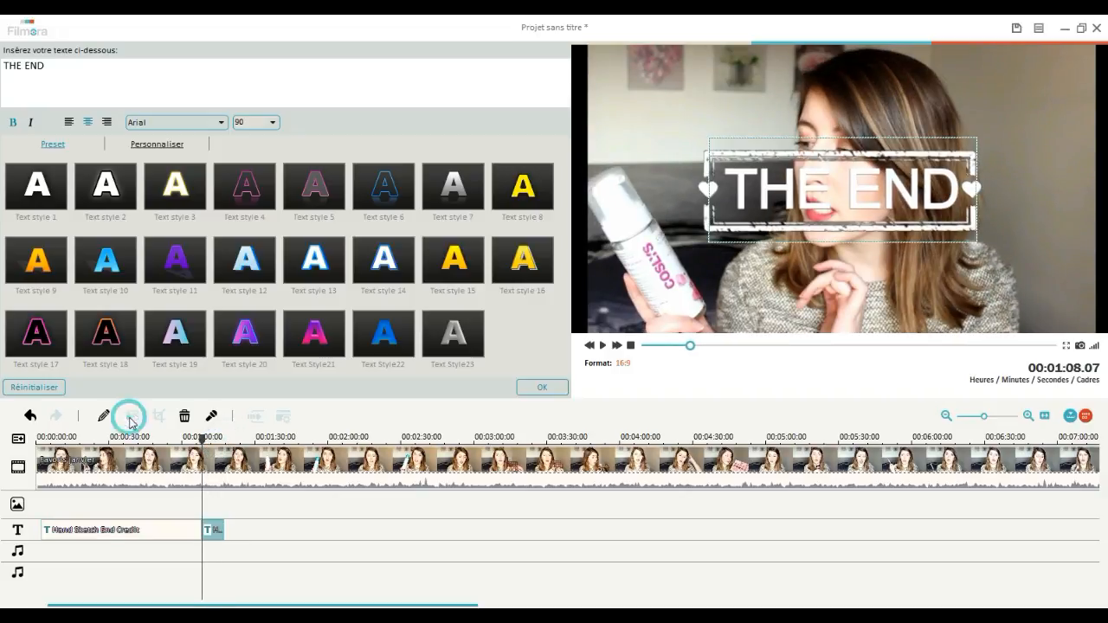
left_click(183, 416)
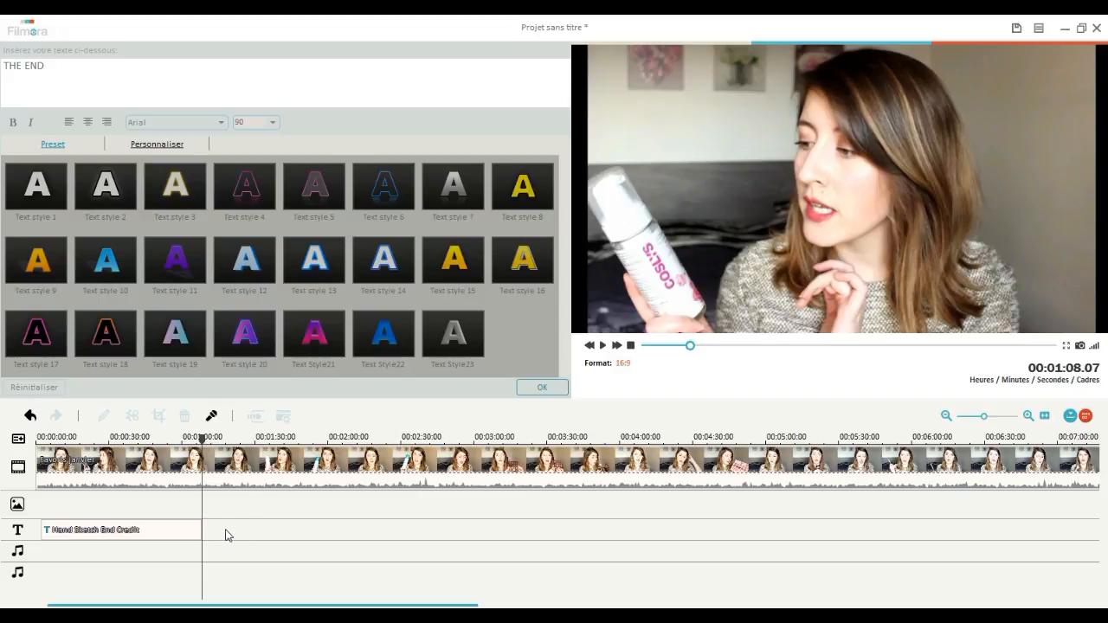
left_click(174, 532)
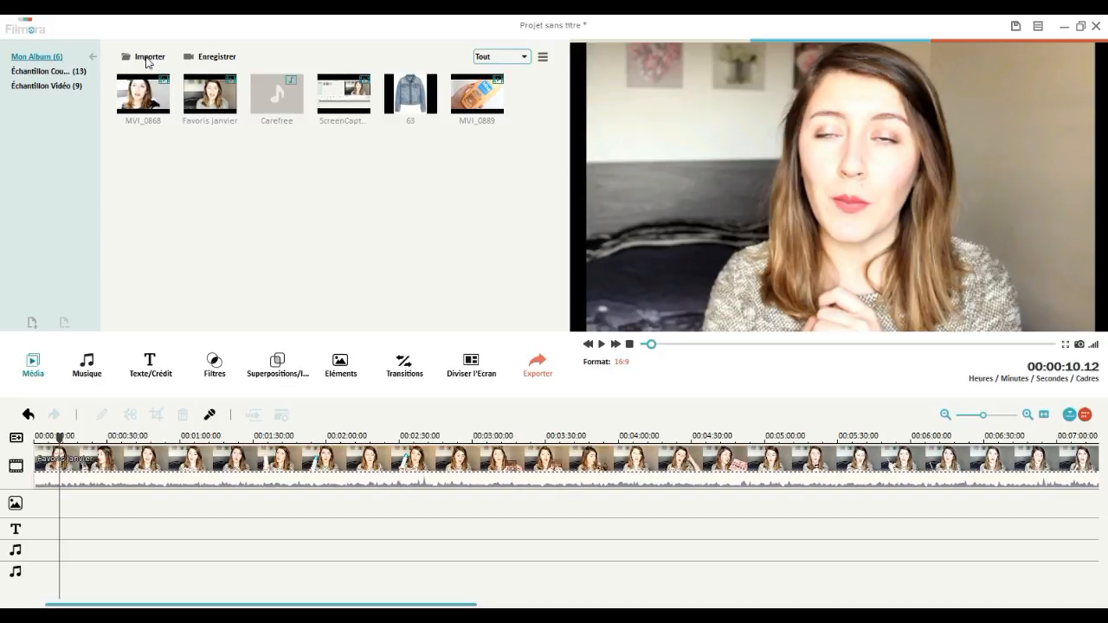
Overlay the jacket image 63 at 00:00:23.17 and shrink it into the upper-right corner of the video frame.
left_click_drag(416, 123, 95, 511)
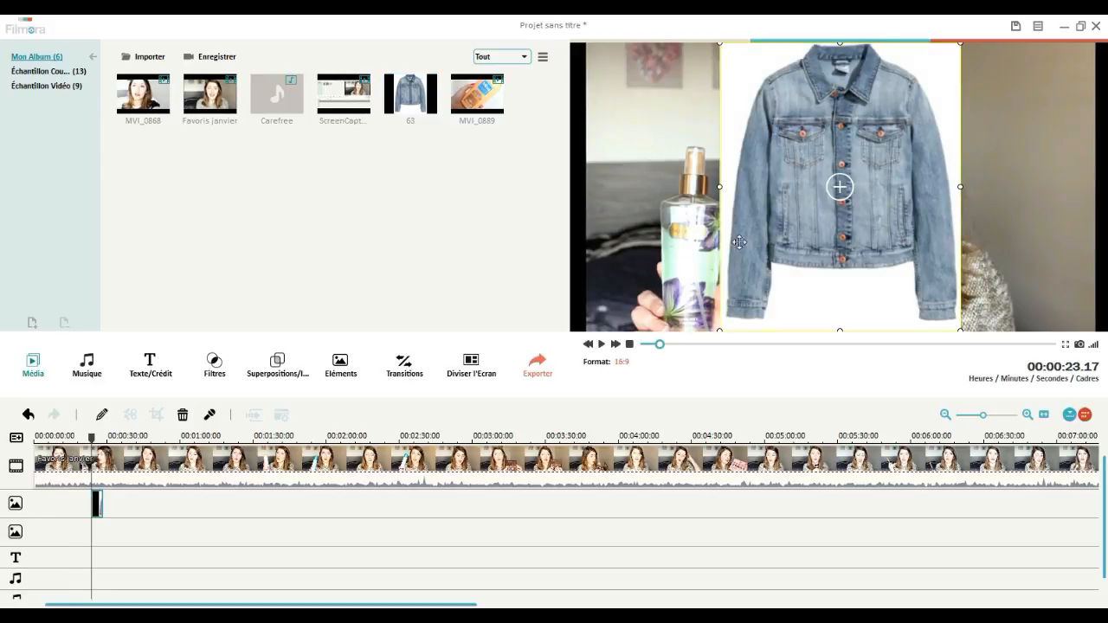
left_click_drag(719, 332, 1035, 177)
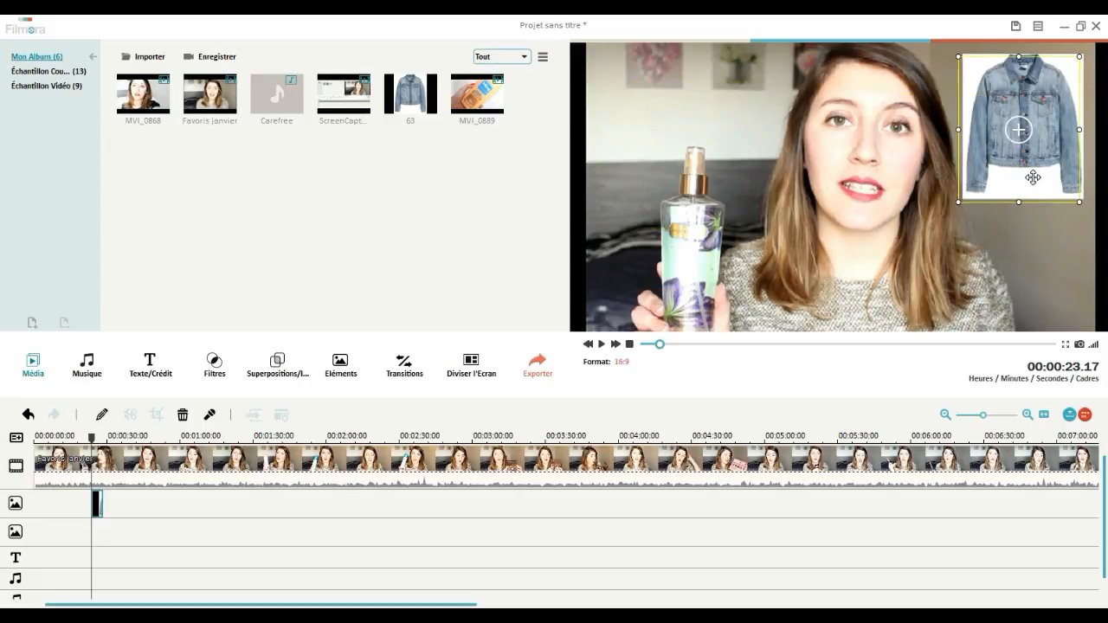
Apply the Zoom out 1 motion effect to the jacket image and preview it.
double_click(98, 504)
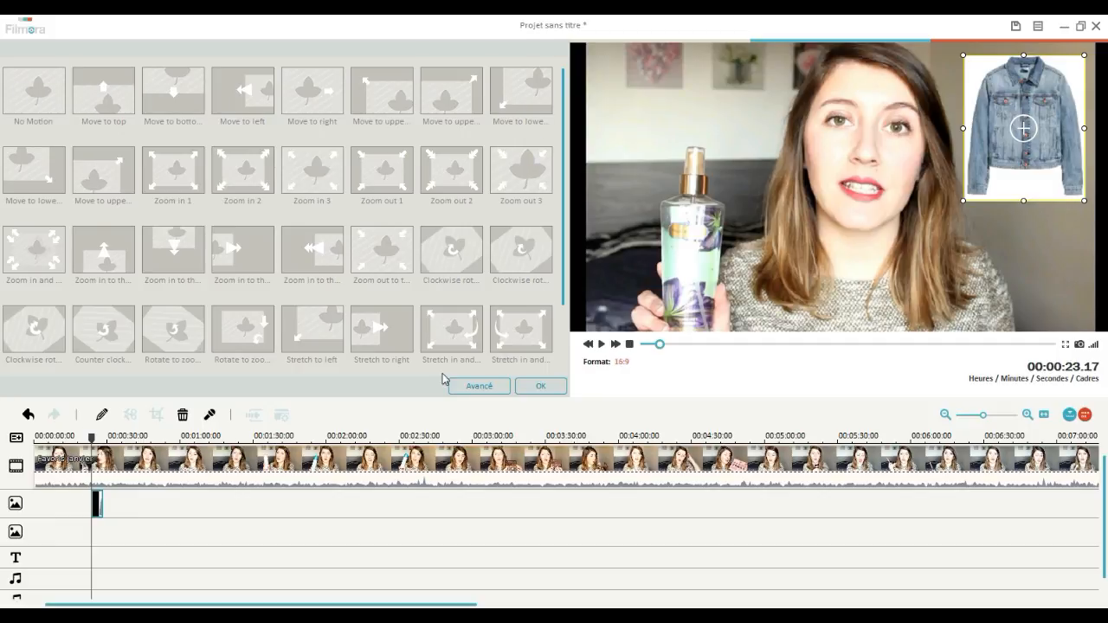
double_click(378, 176)
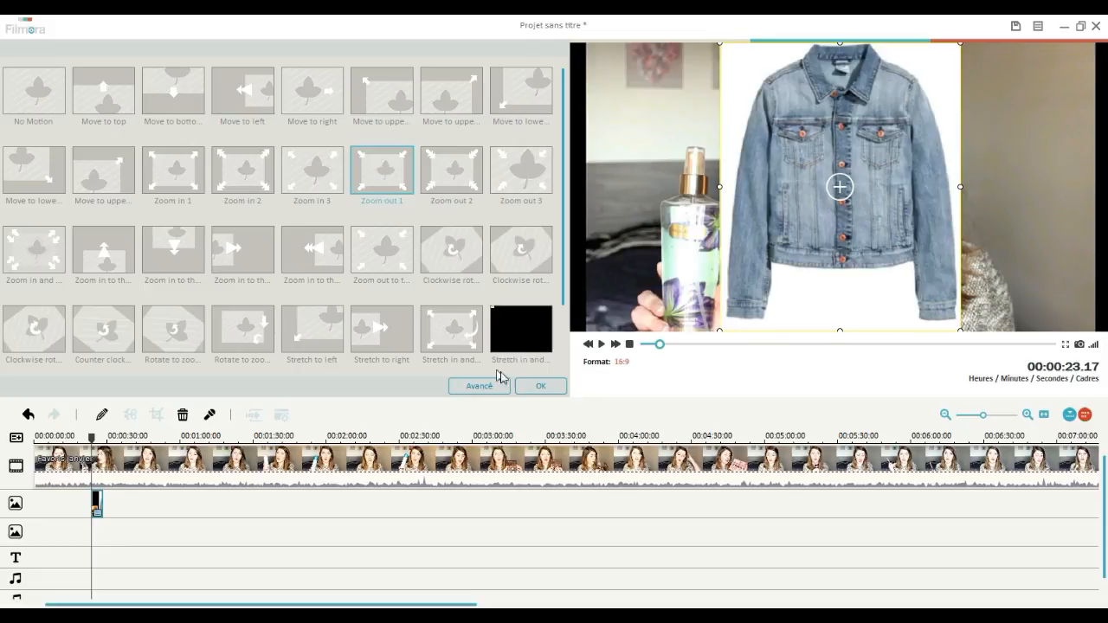
left_click(601, 344)
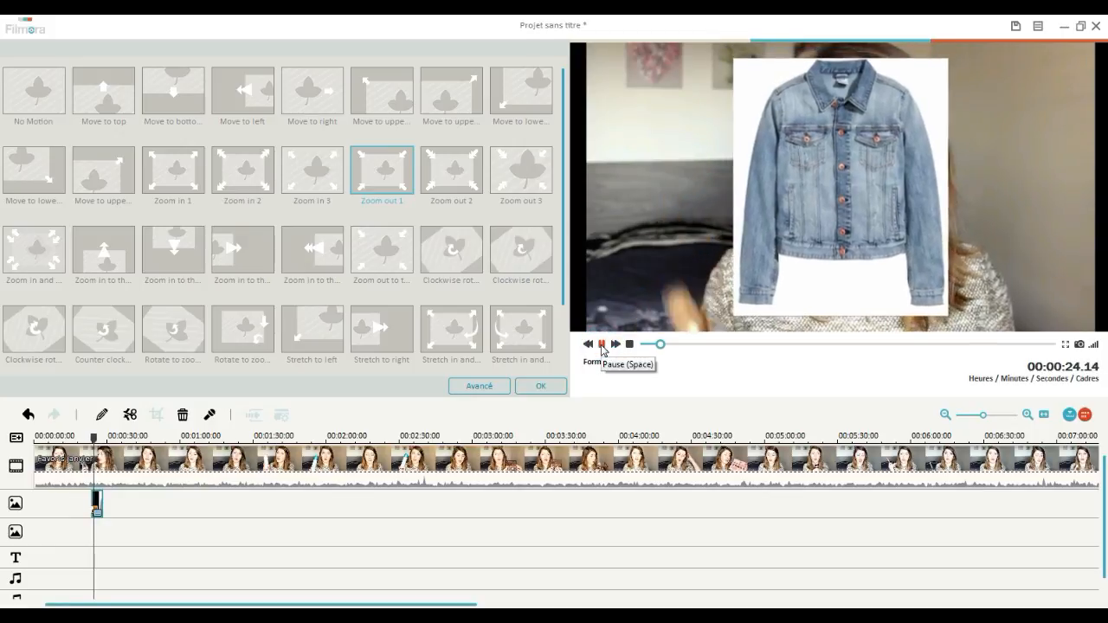
left_click(602, 345)
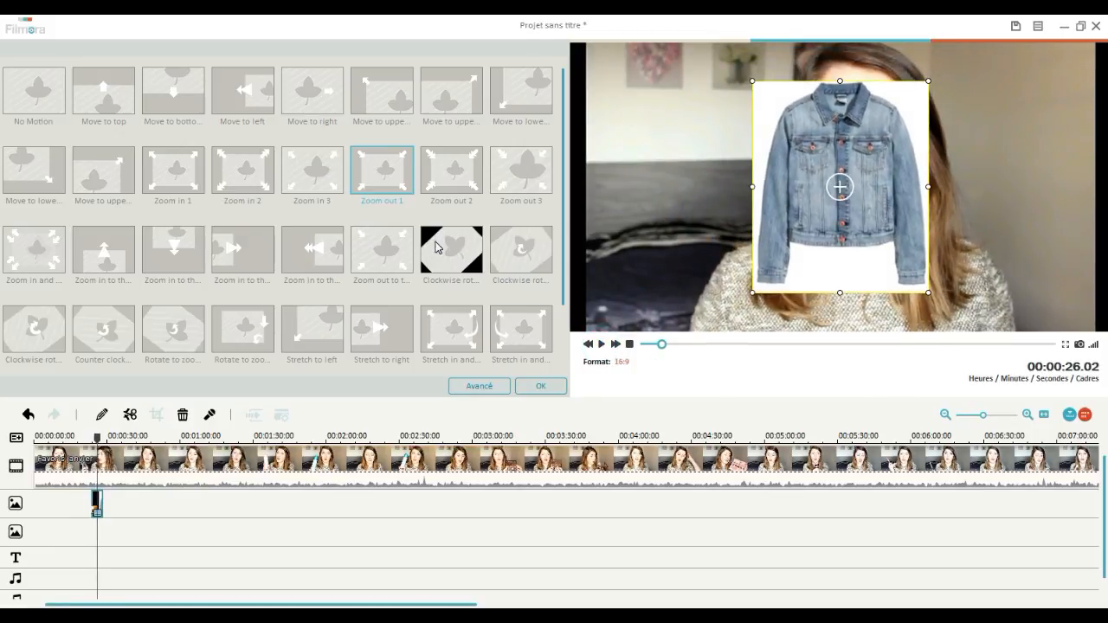
Apply a clockwise rotation motion effect to the jacket image and preview it.
left_click(451, 249)
left_click(603, 345)
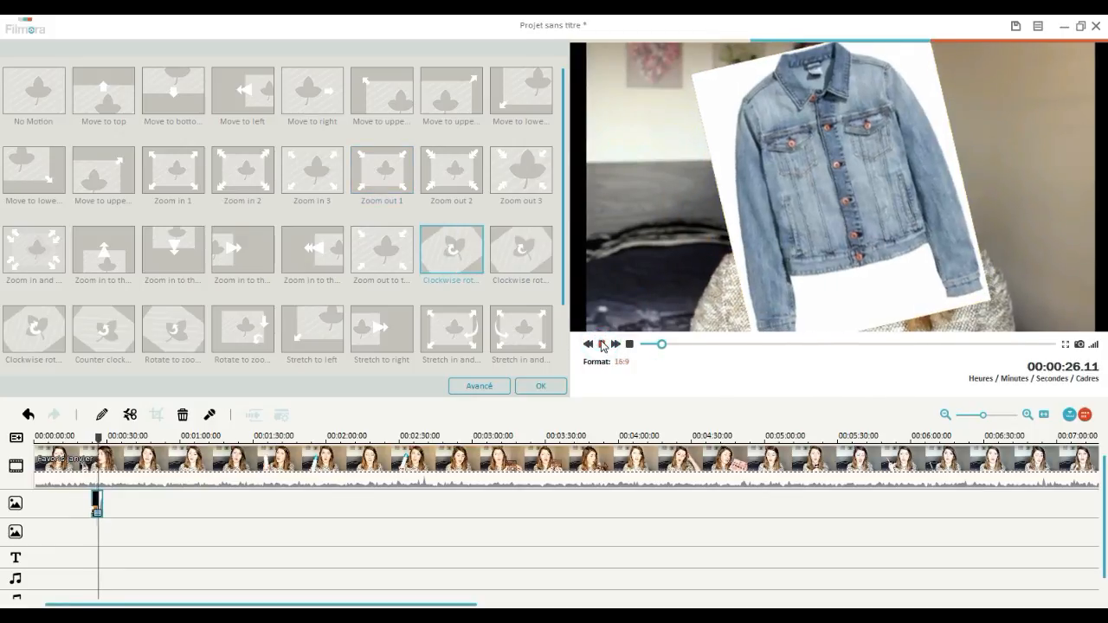
left_click(603, 346)
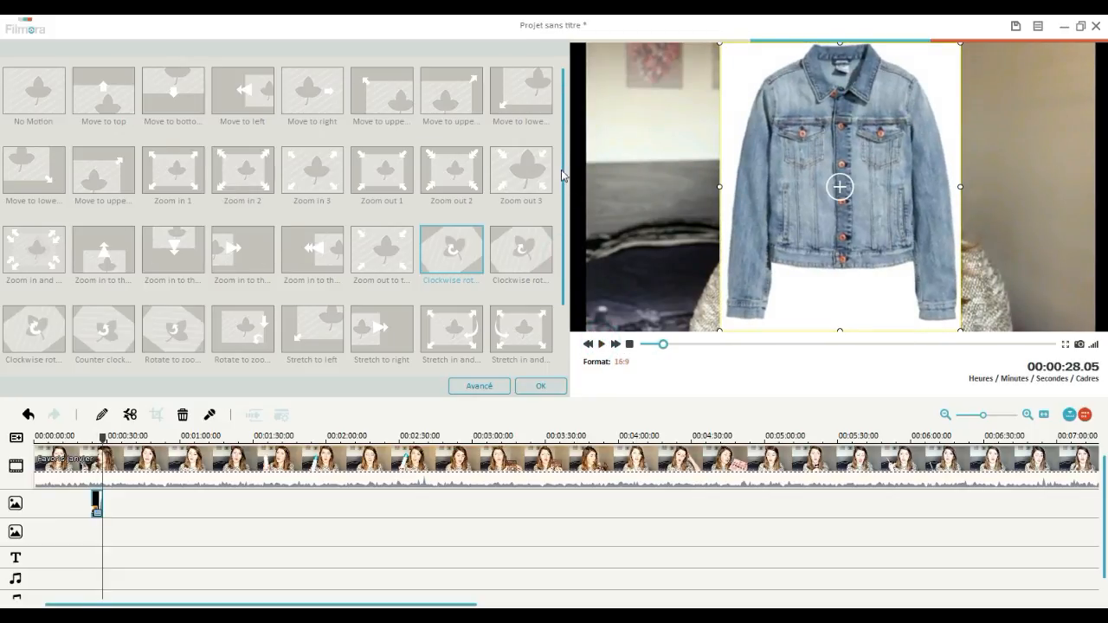
Set the jacket image to No Motion and shrink it back into the video frame's upper-right corner.
left_click(42, 92)
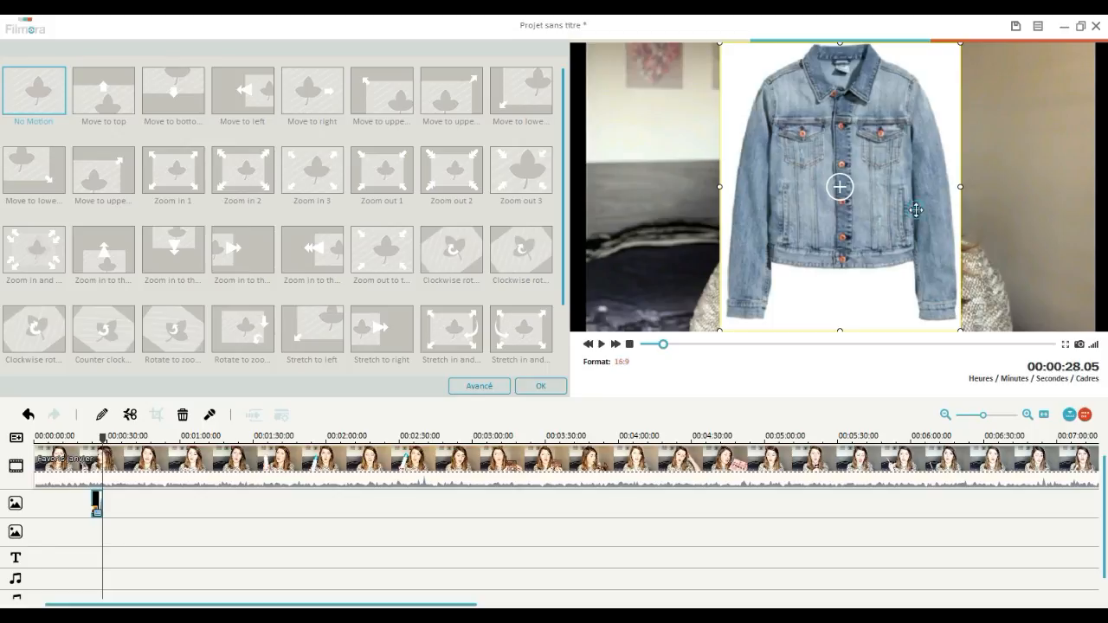
left_click_drag(723, 330, 996, 184)
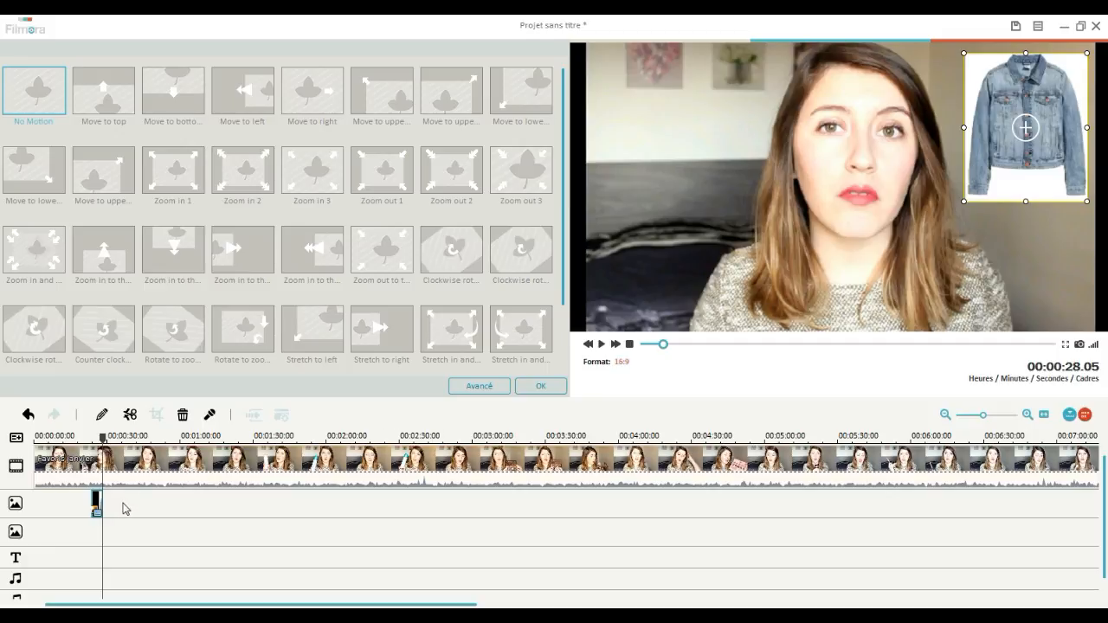
left_click(558, 385)
Replace the jacket image on the overlay track with the MVI_0889 video clip at 00:00:28.05.
left_click(98, 509)
left_click(183, 414)
mouse_move(477, 97)
left_mouse_down()
mouse_move(314, 329)
mouse_move(184, 478)
mouse_move(110, 513)
left_mouse_up()
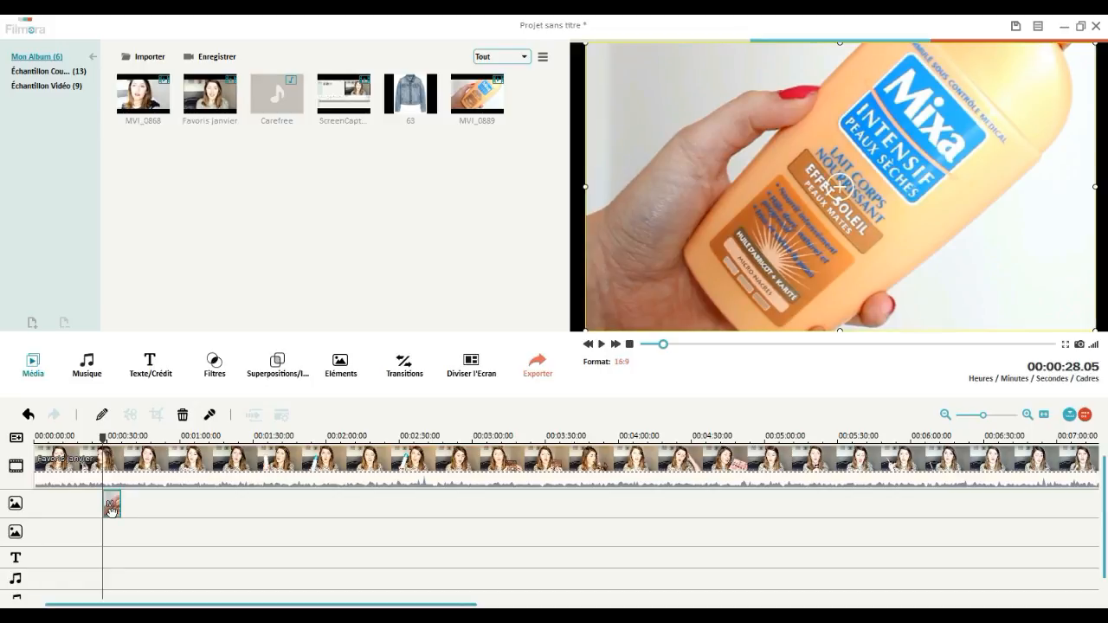
Mute the overlaid MVI_0889 clip by setting its audio volume to 0.
double_click(111, 509)
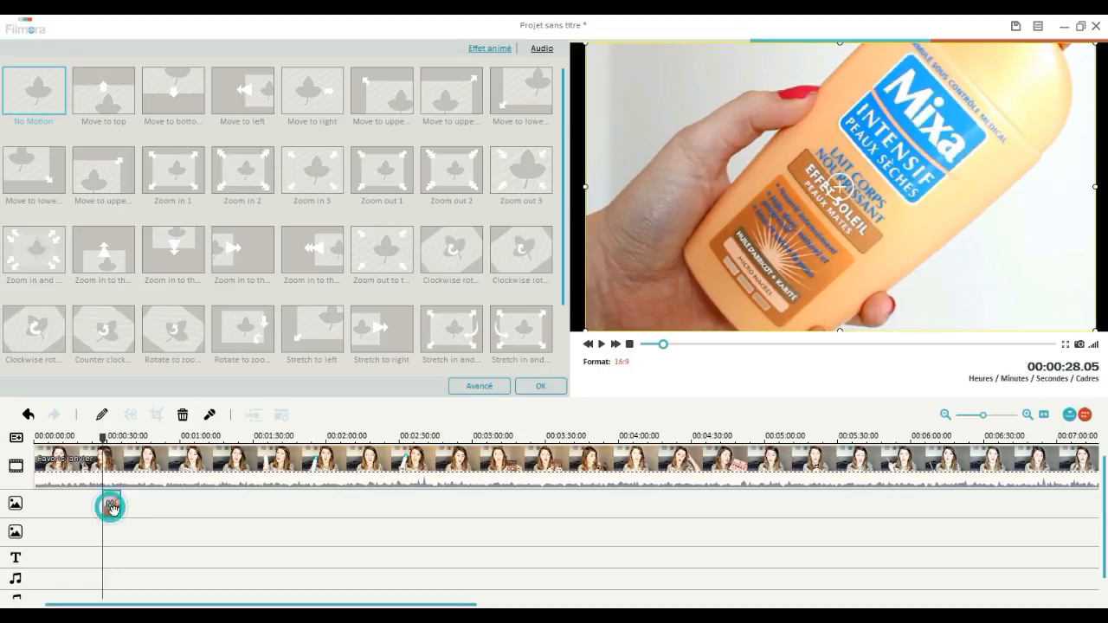
left_click(542, 49)
left_click_drag(290, 165, 139, 182)
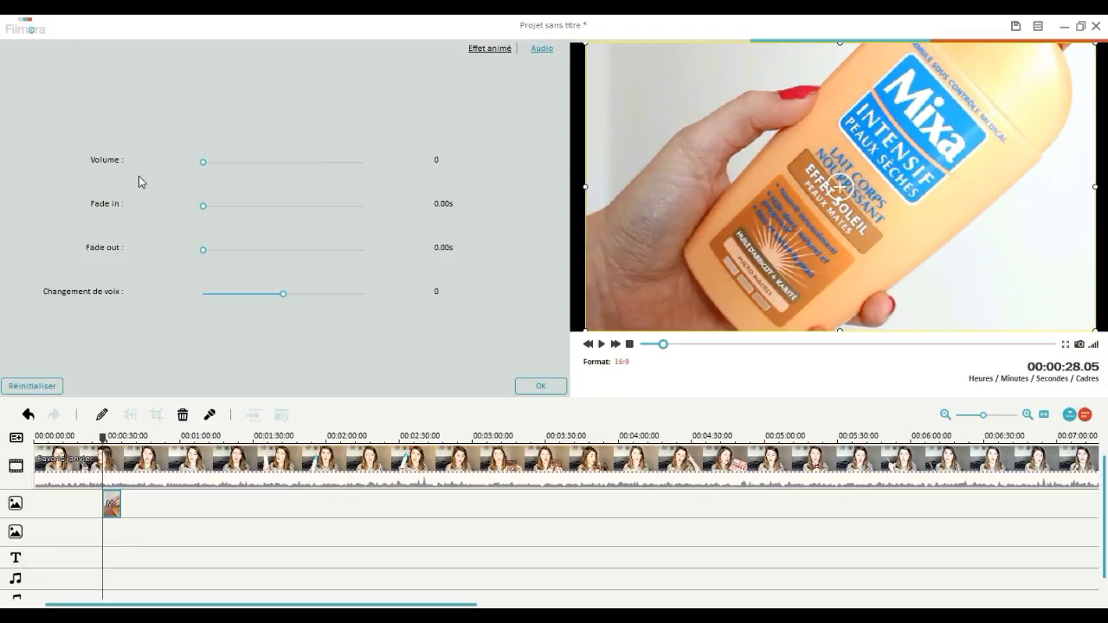
Confirm the muted audio, and resize the overlaid MVI_0889 clip in the preview to fill the whole video frame.
left_click(540, 387)
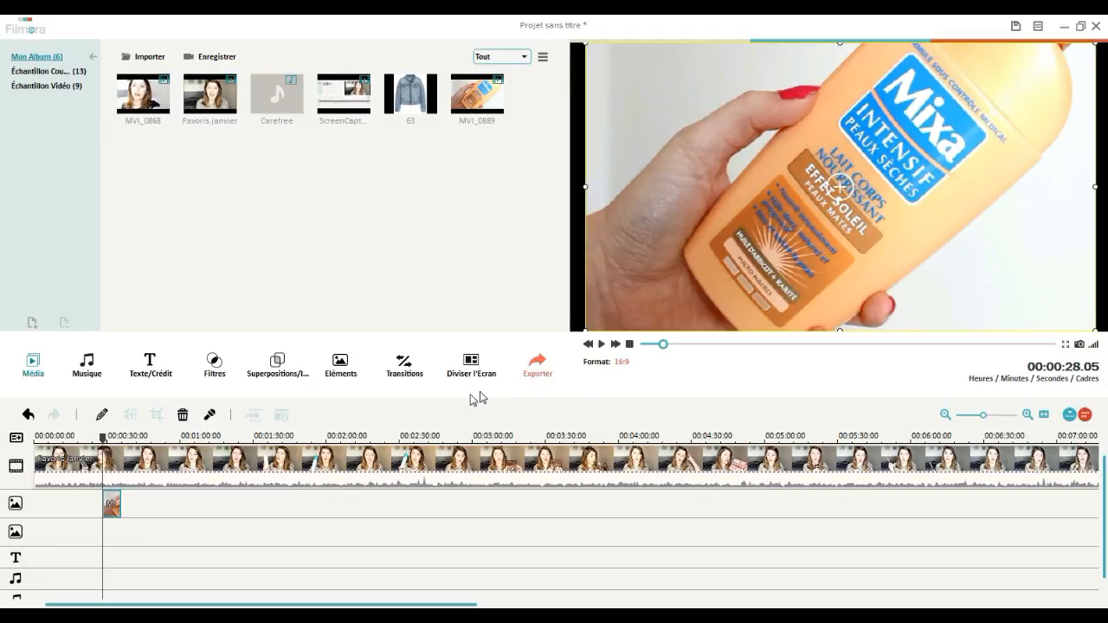
left_click_drag(584, 329, 629, 299)
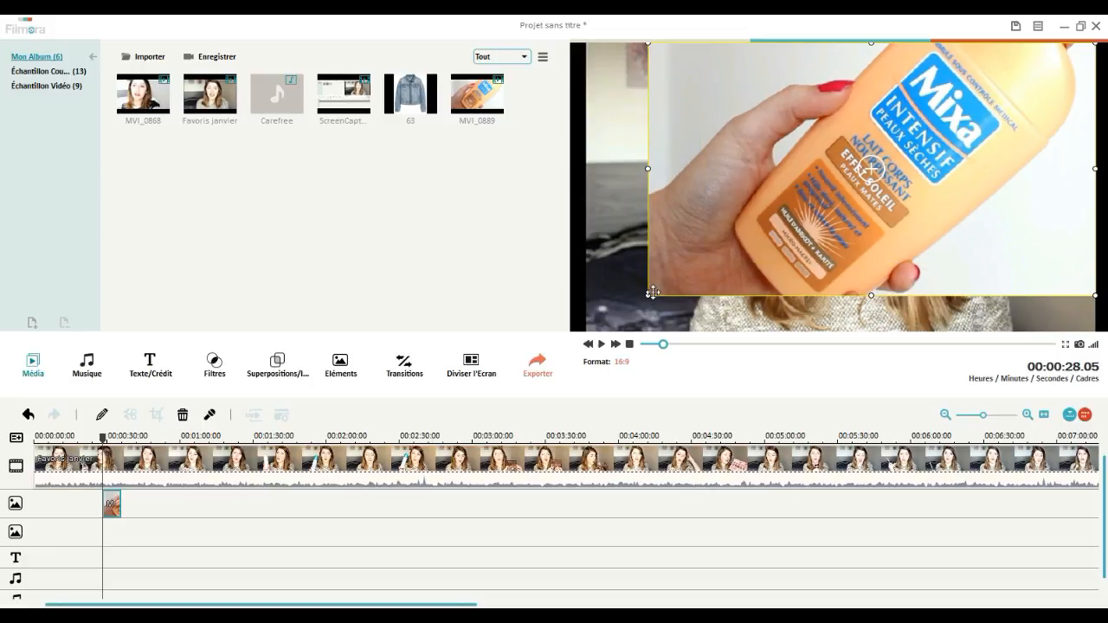
left_click_drag(645, 296, 577, 335)
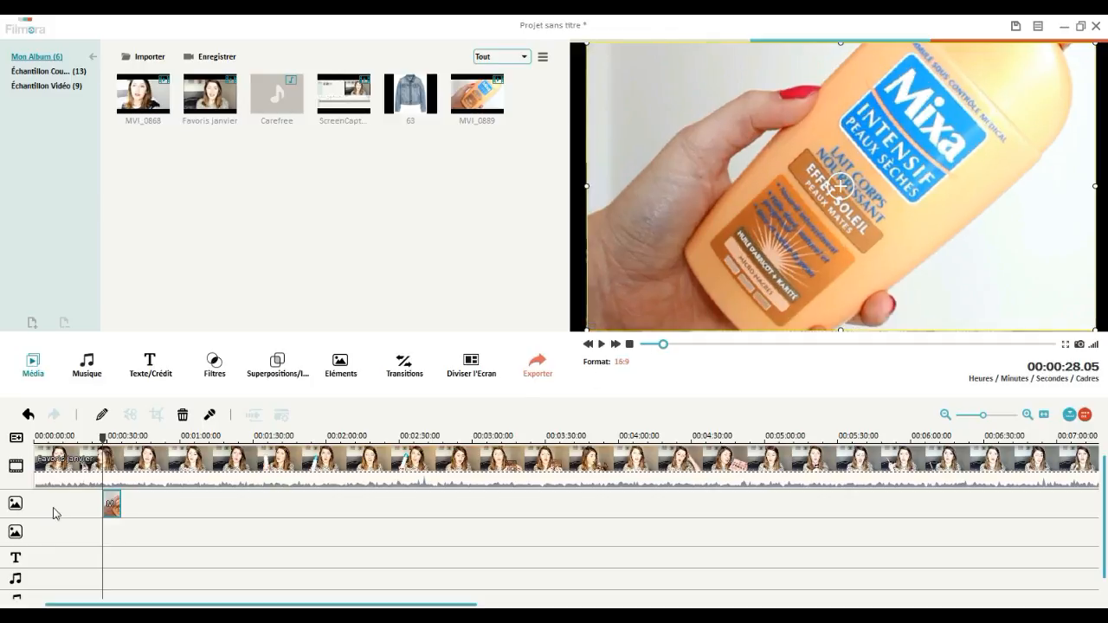
Play the timeline from shortly before the overlaid product clip to preview how it appears over the main video.
left_click_drag(103, 438, 94, 437)
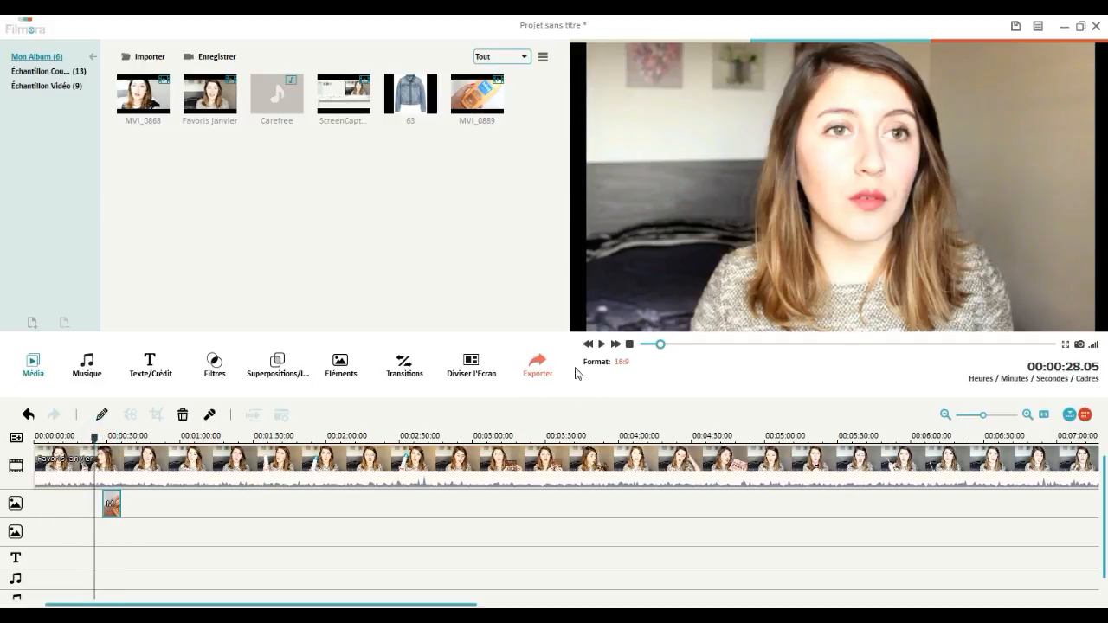
left_click(602, 345)
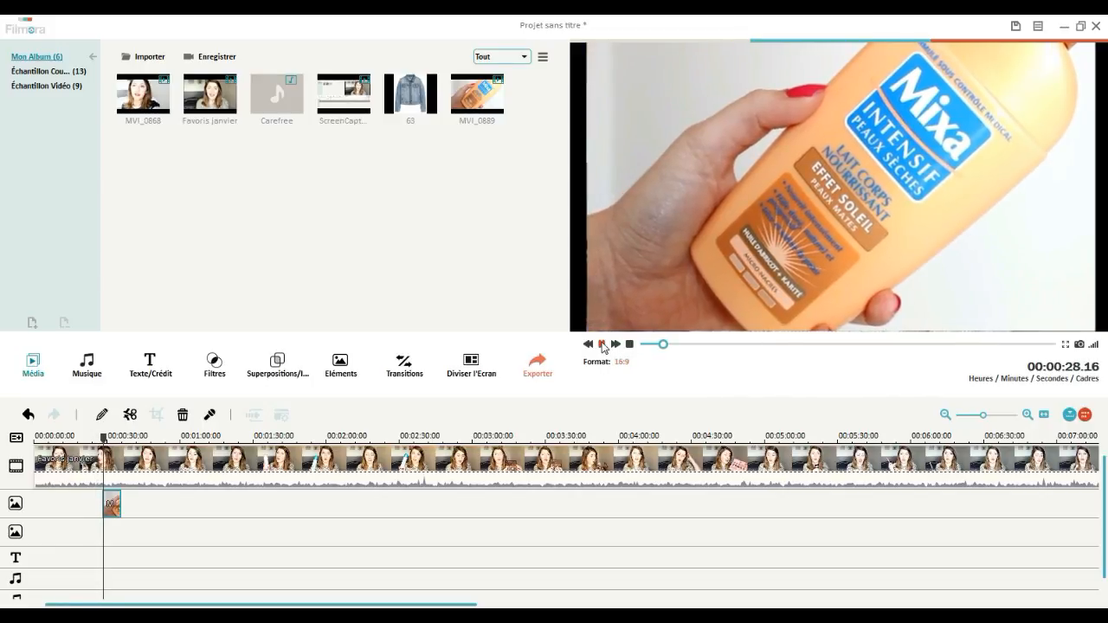
left_click(602, 344)
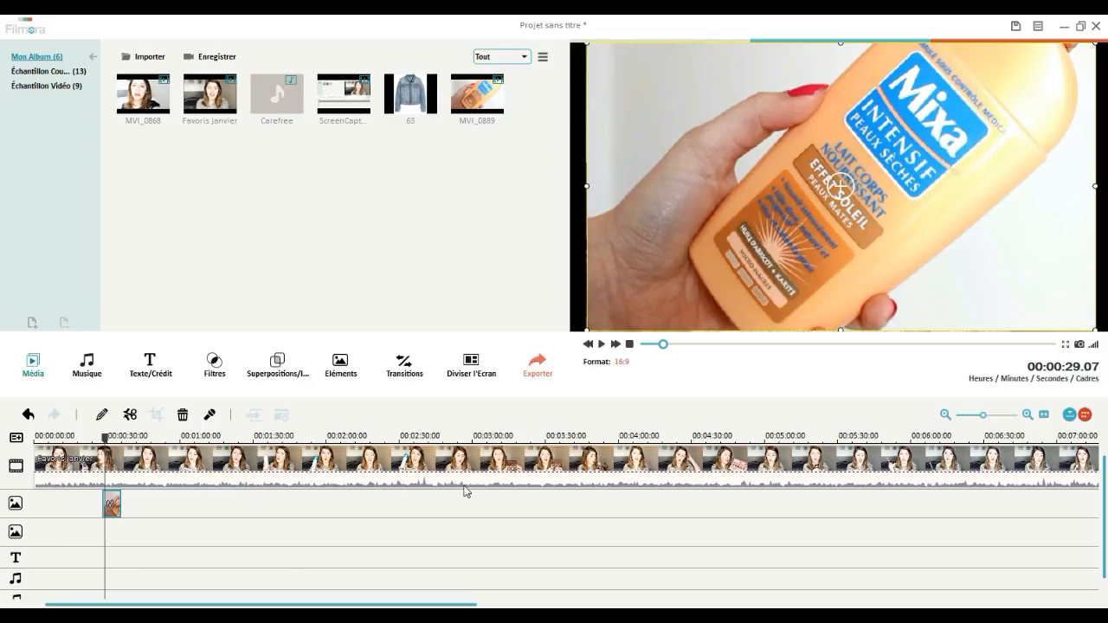
Move the MVI_0889 clip along the overlay track to about 00:01:14.11 and scrub through the video around it.
left_click_drag(111, 506, 225, 509)
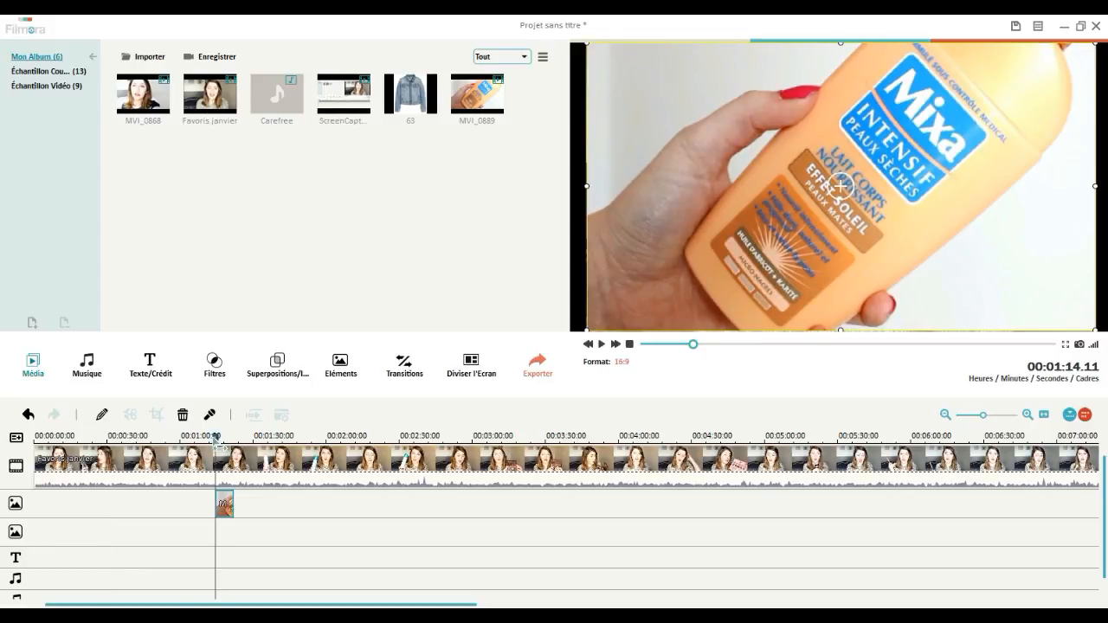
left_click_drag(216, 437, 202, 437)
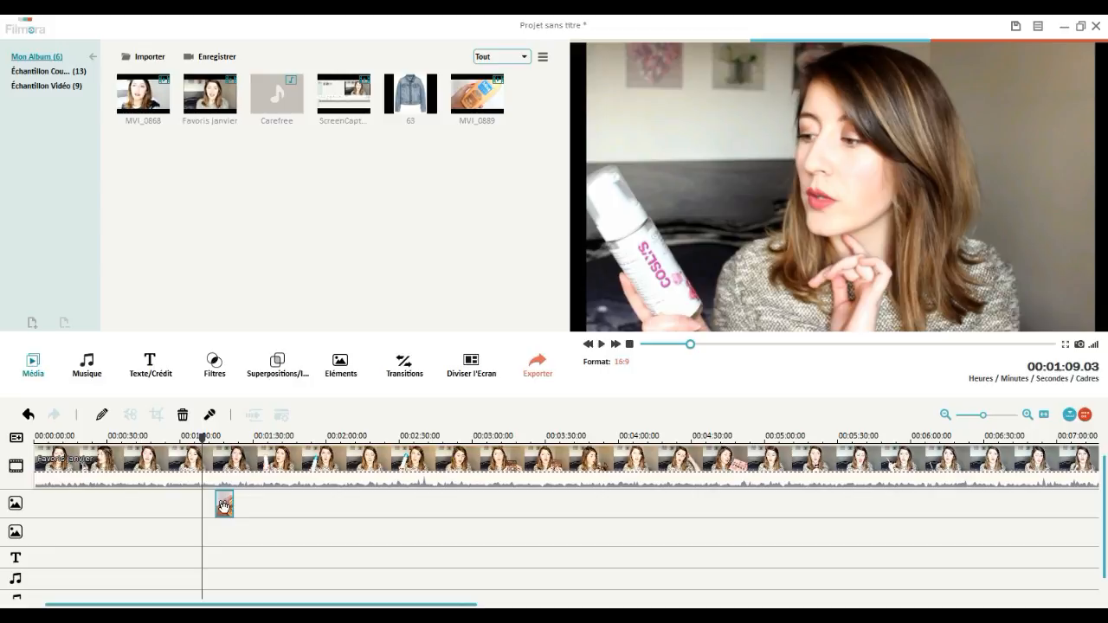
left_click_drag(201, 438, 226, 439)
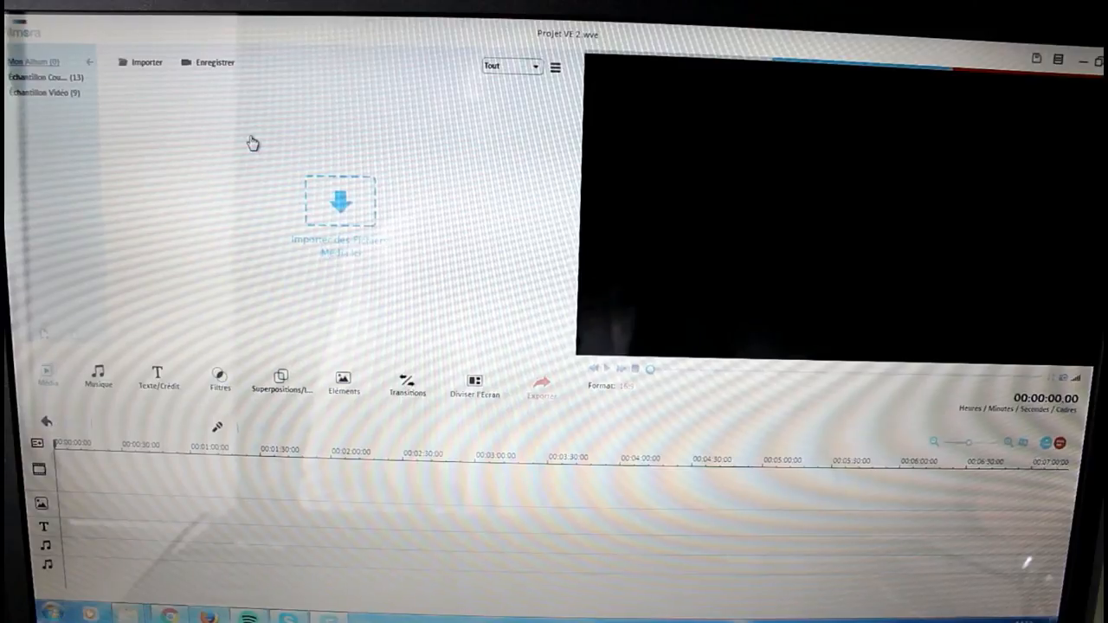
Open the PC screen recorder and set a custom capture area of 1596 × 856 covering nearly the entire screen.
left_click(214, 65)
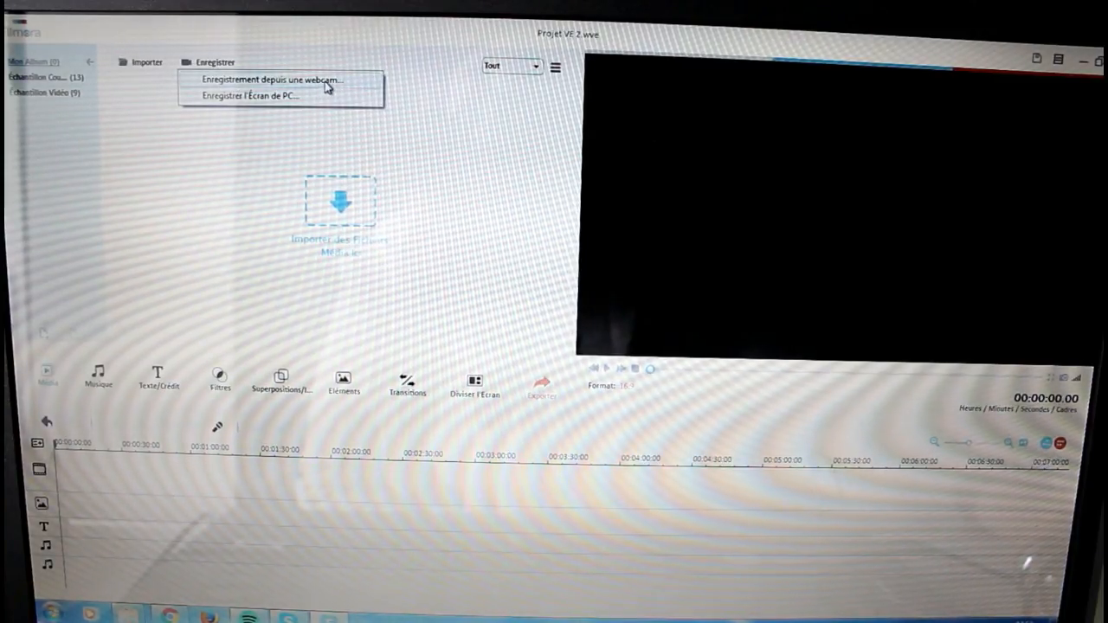
left_click(268, 98)
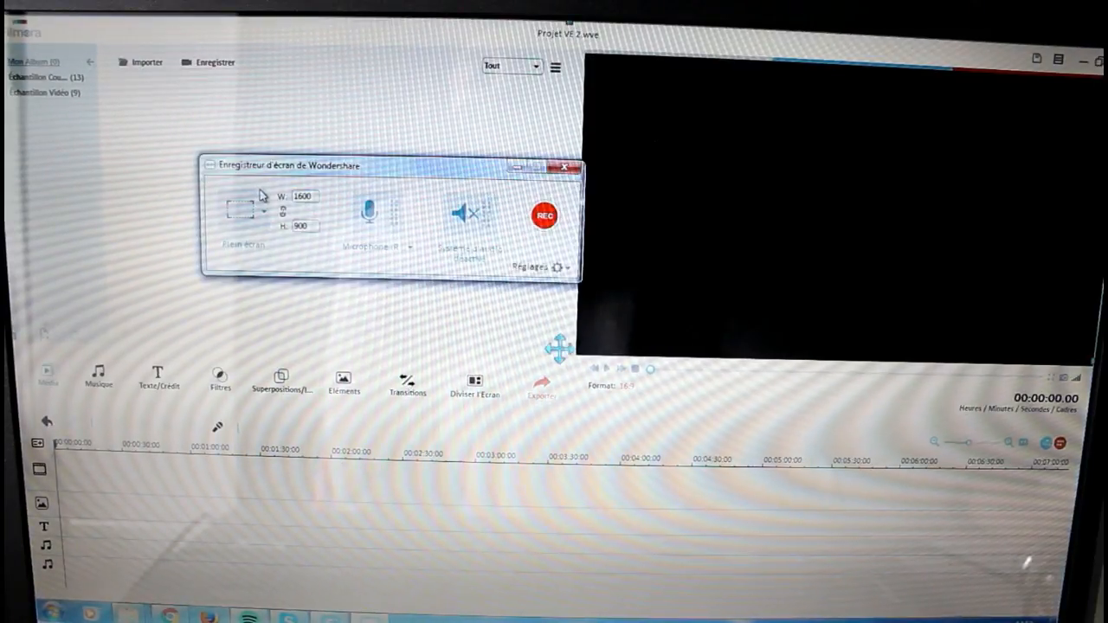
left_click_drag(401, 174, 365, 161)
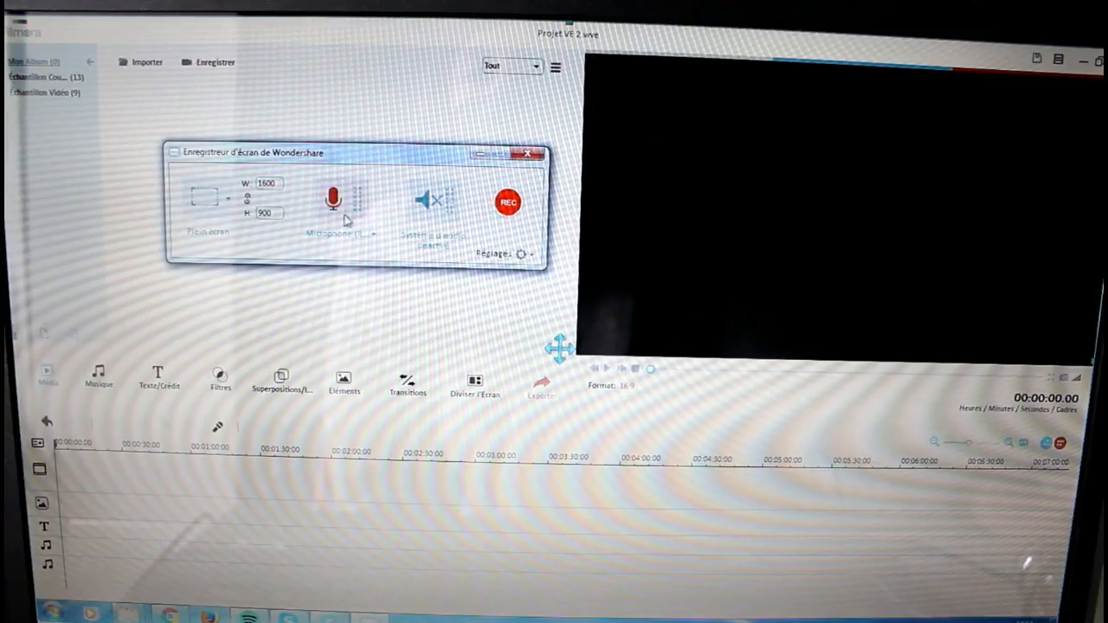
left_click(225, 214)
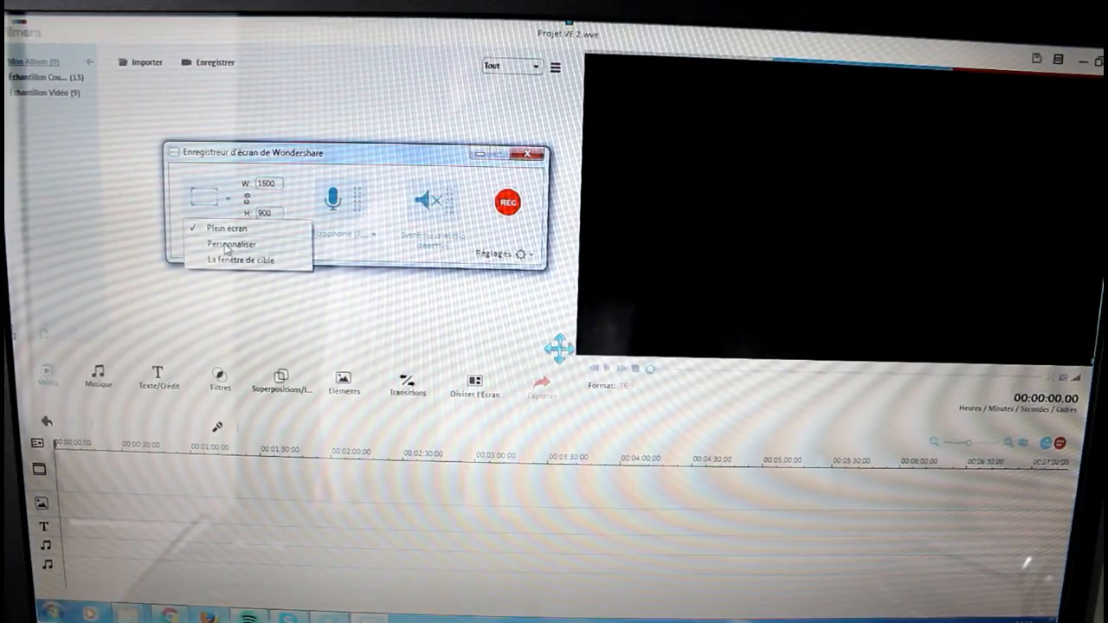
left_click(226, 245)
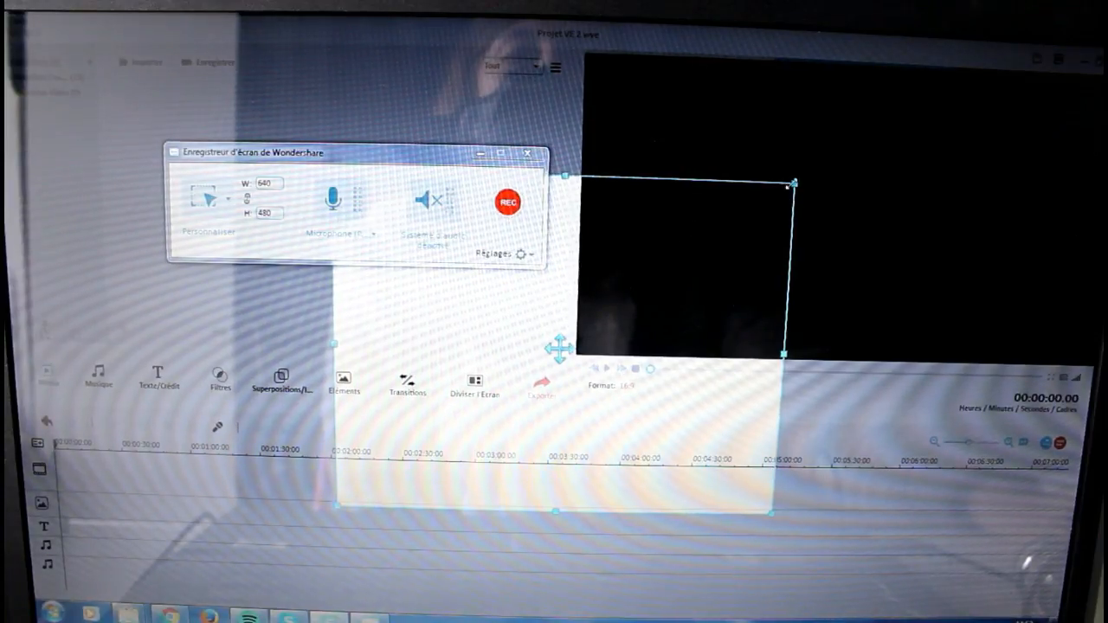
left_click_drag(794, 183, 1101, 21)
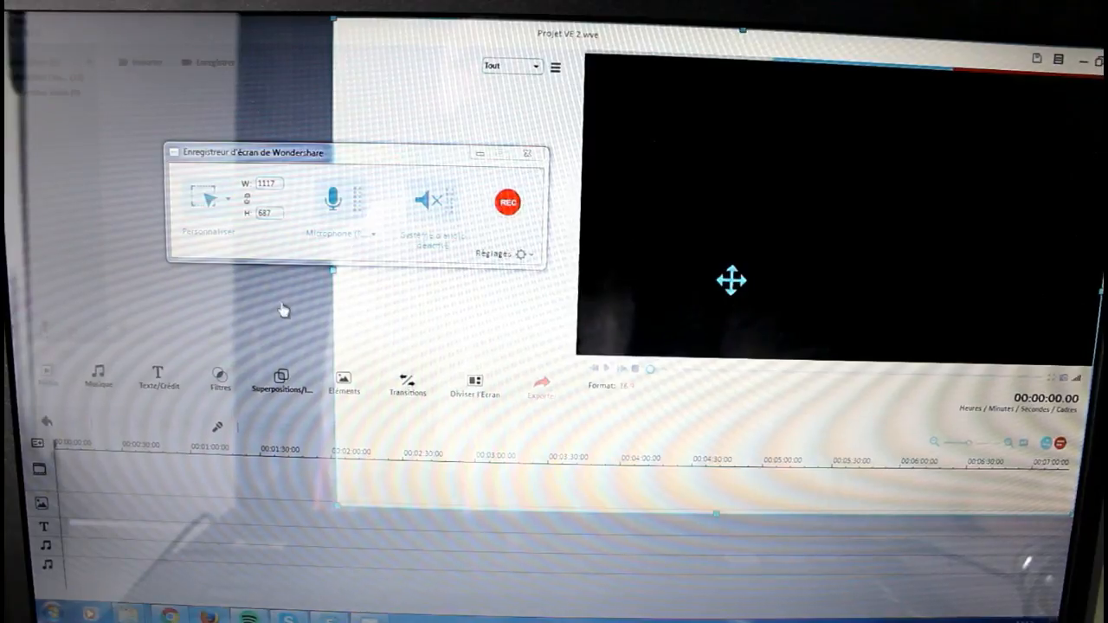
left_click_drag(338, 276, 7, 259)
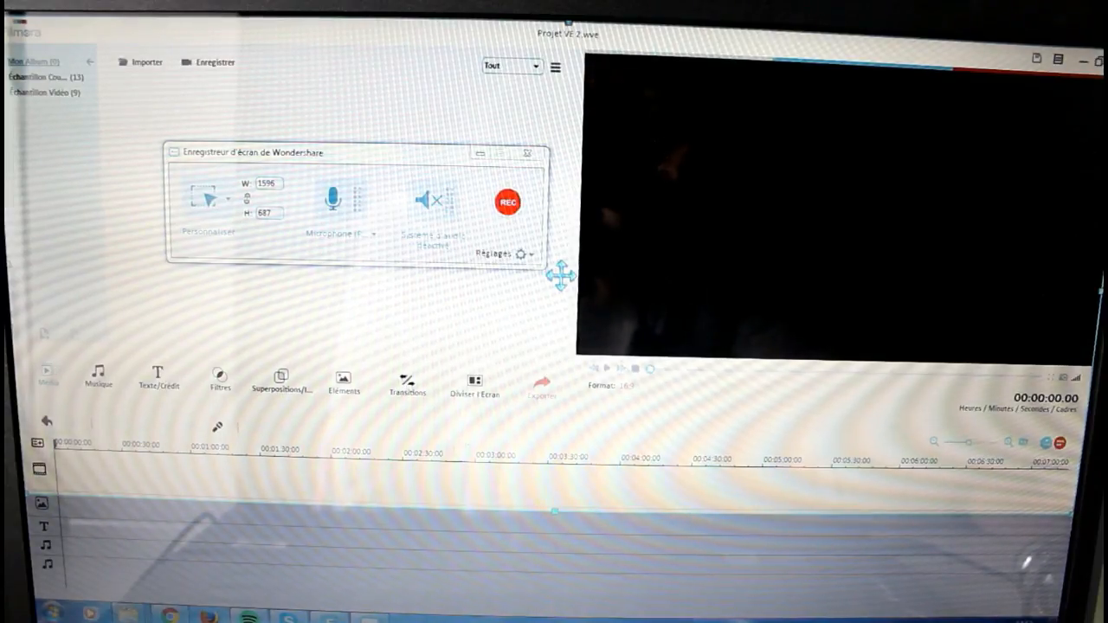
left_click_drag(554, 512, 561, 618)
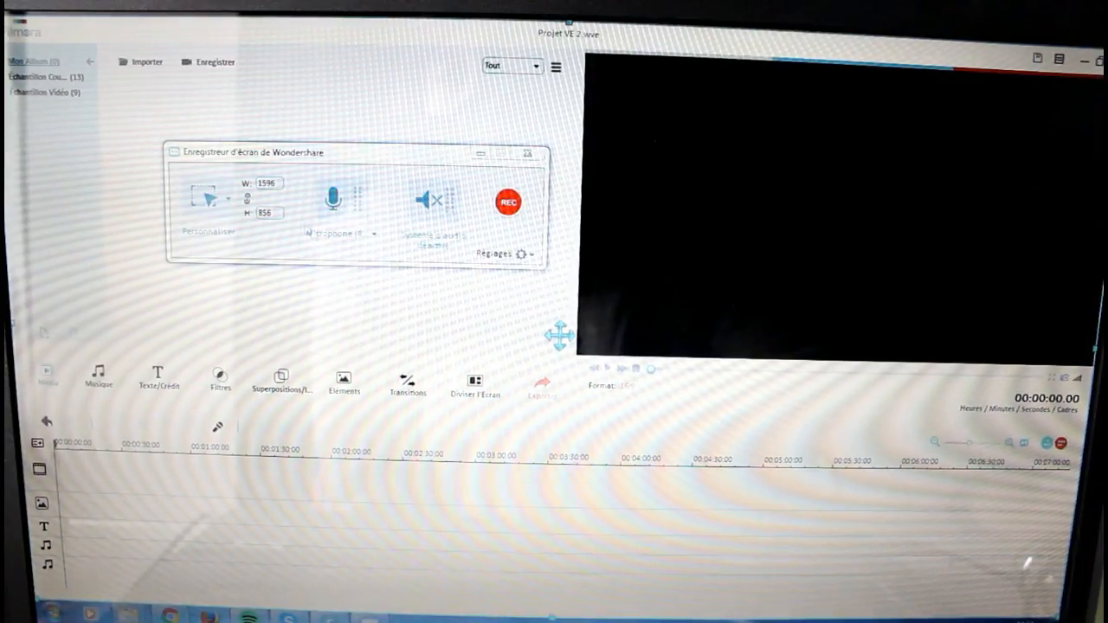
Record the selected screen area briefly and stop the recording to add the capture to the media album.
left_click(427, 206)
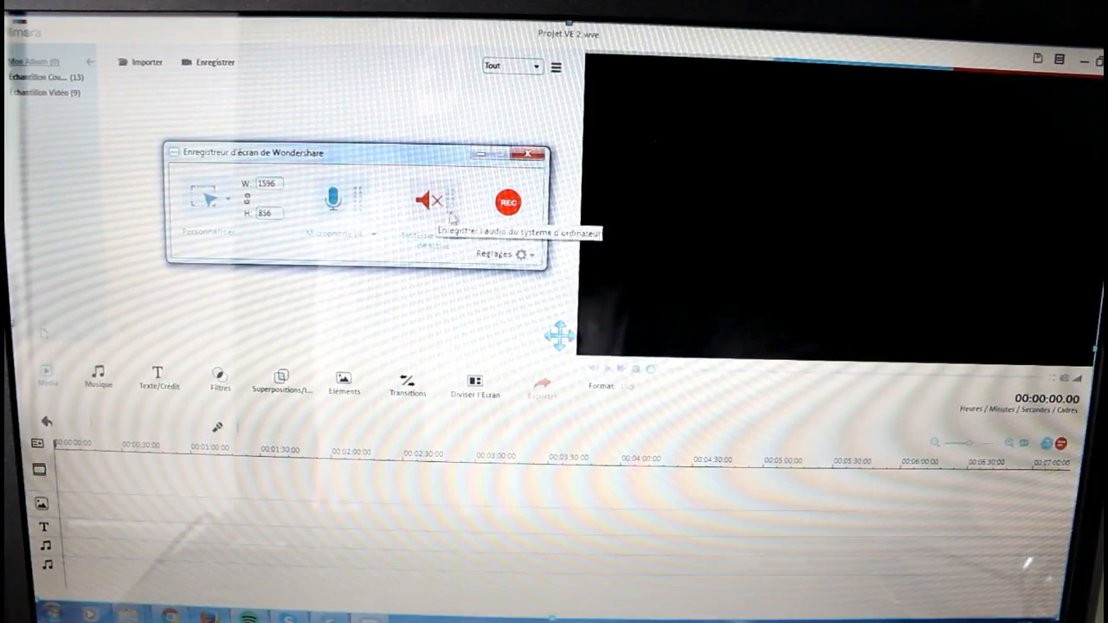
left_click(508, 205)
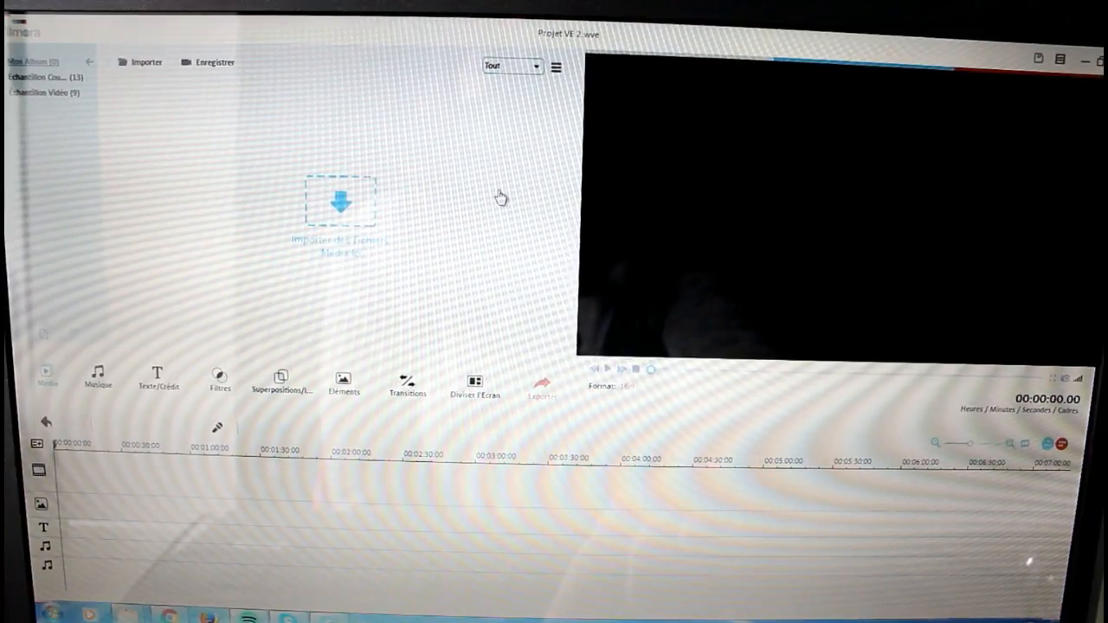
key("F10")
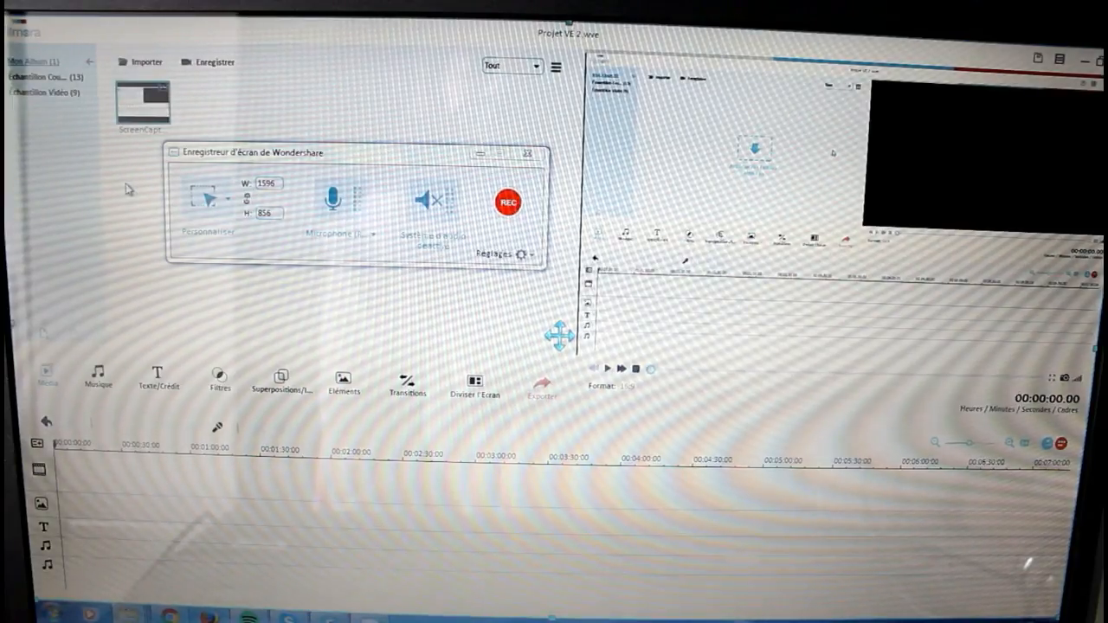
mouse_move(154, 99)
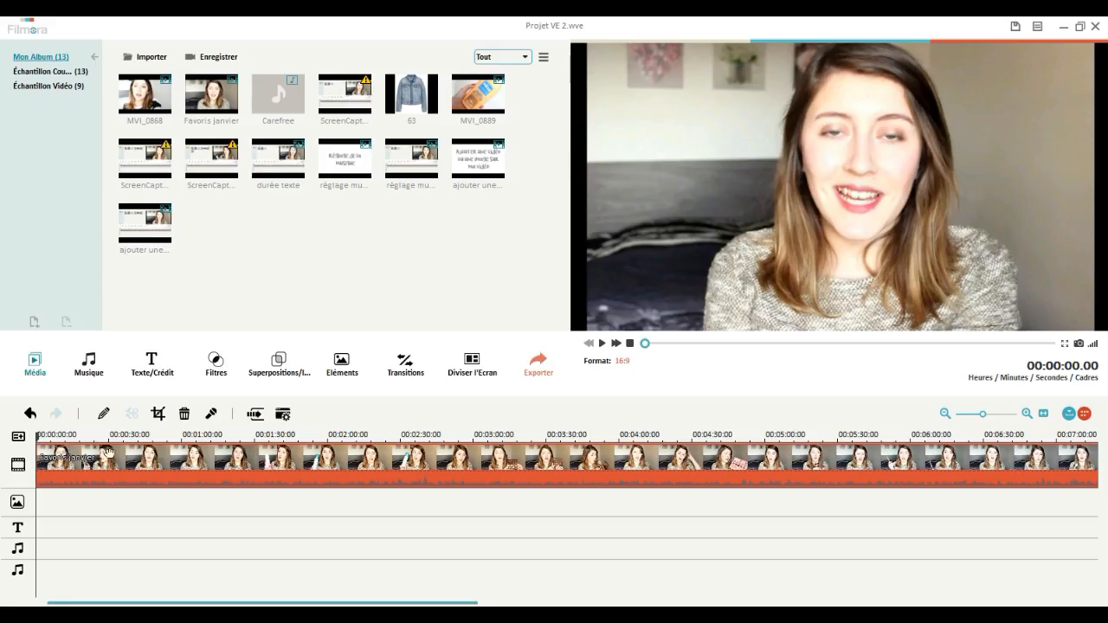
Record a voice-over of about 3 seconds at the timeline's start with the Realtek microphone and the Volume principal input.
left_click(211, 415)
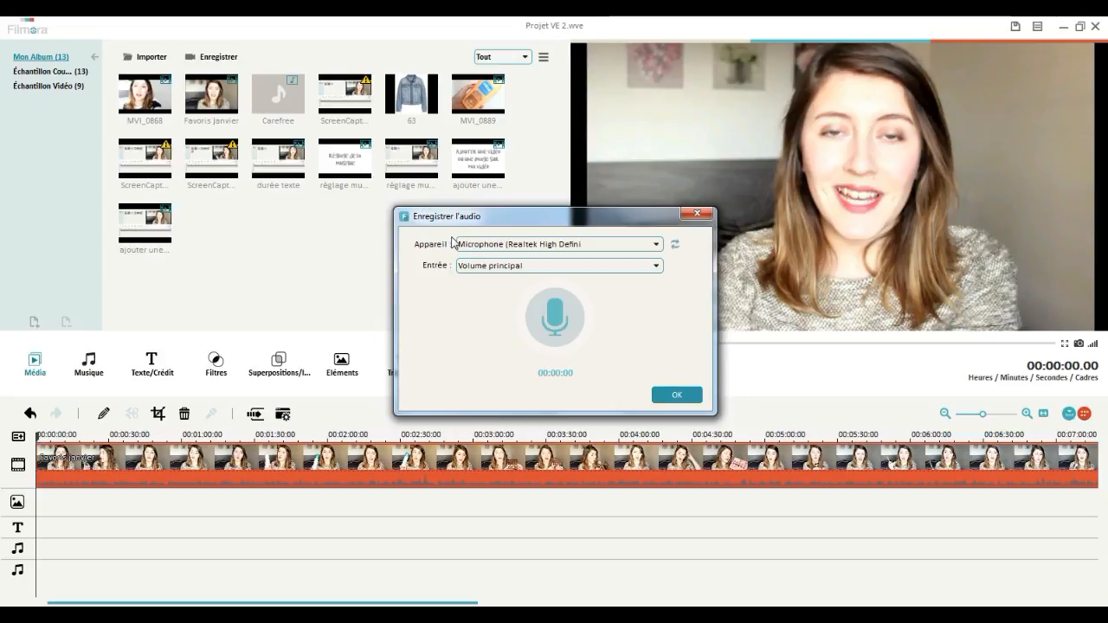
left_click(655, 245)
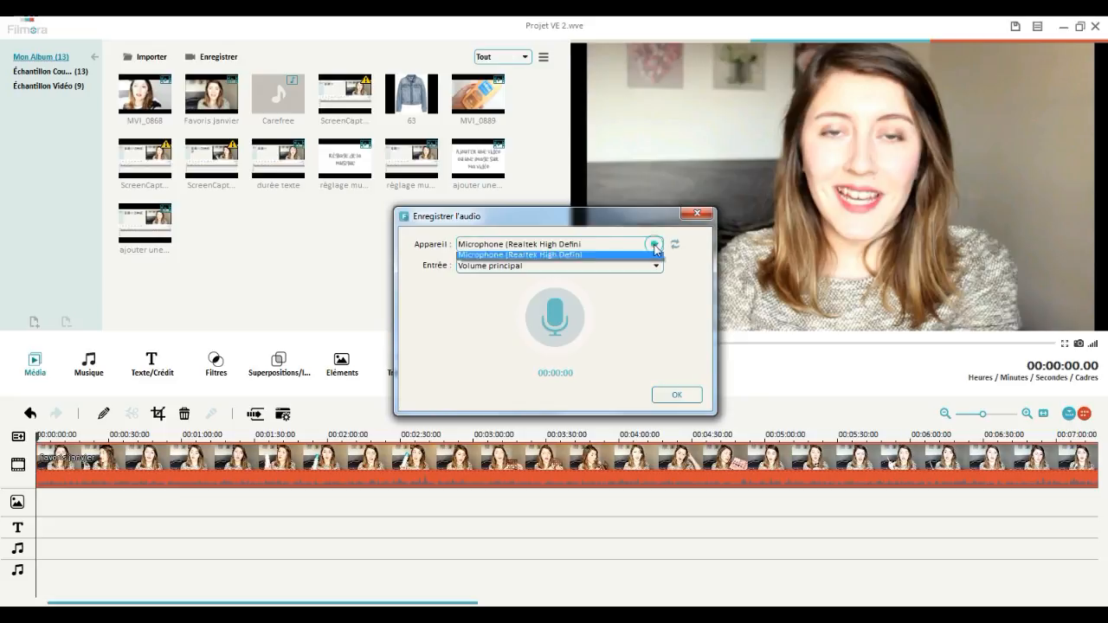
left_click(655, 247)
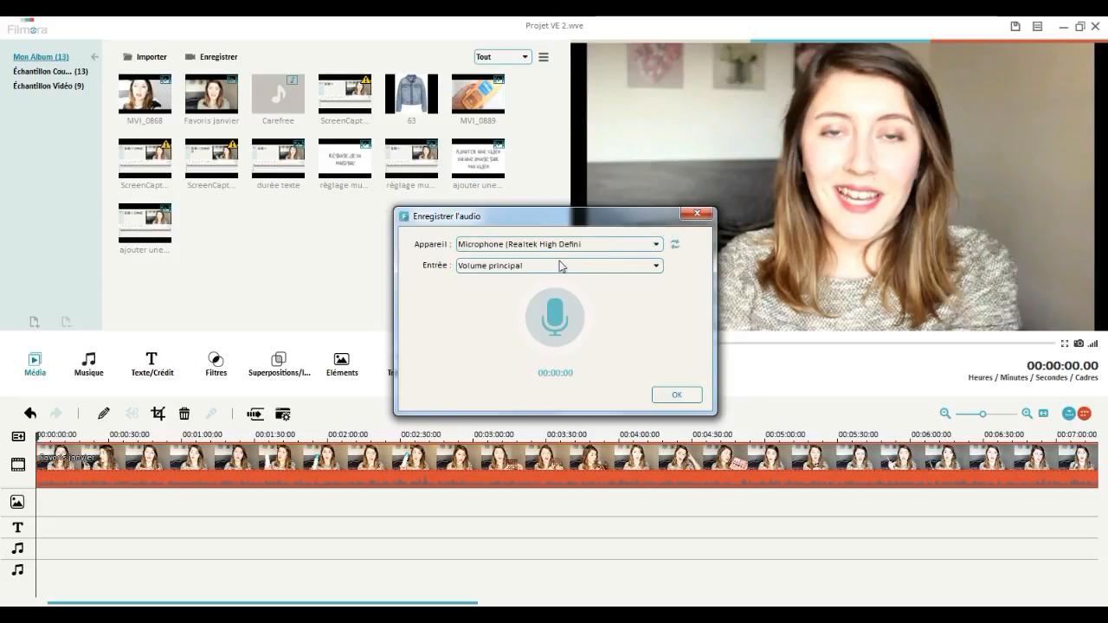
left_click(611, 267)
left_click(615, 278)
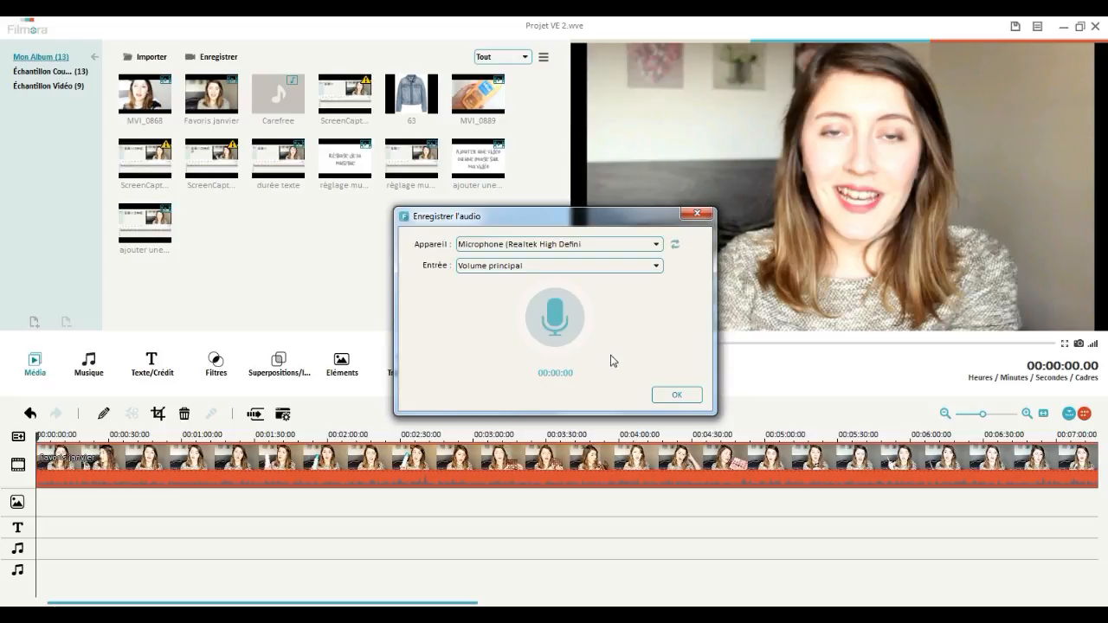
left_click(558, 320)
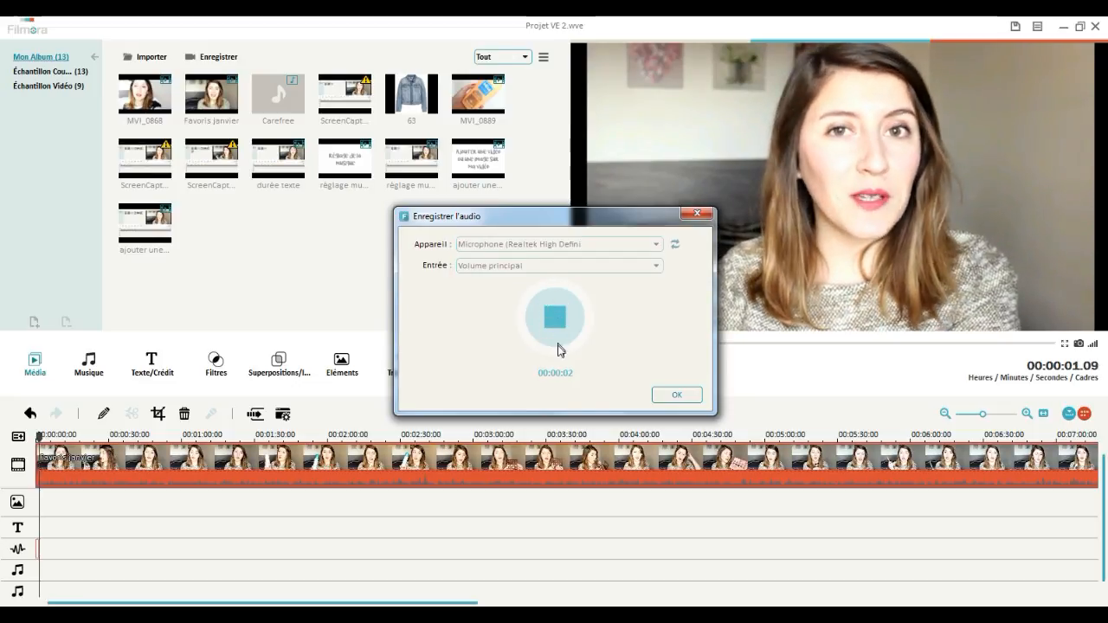
left_click(555, 317)
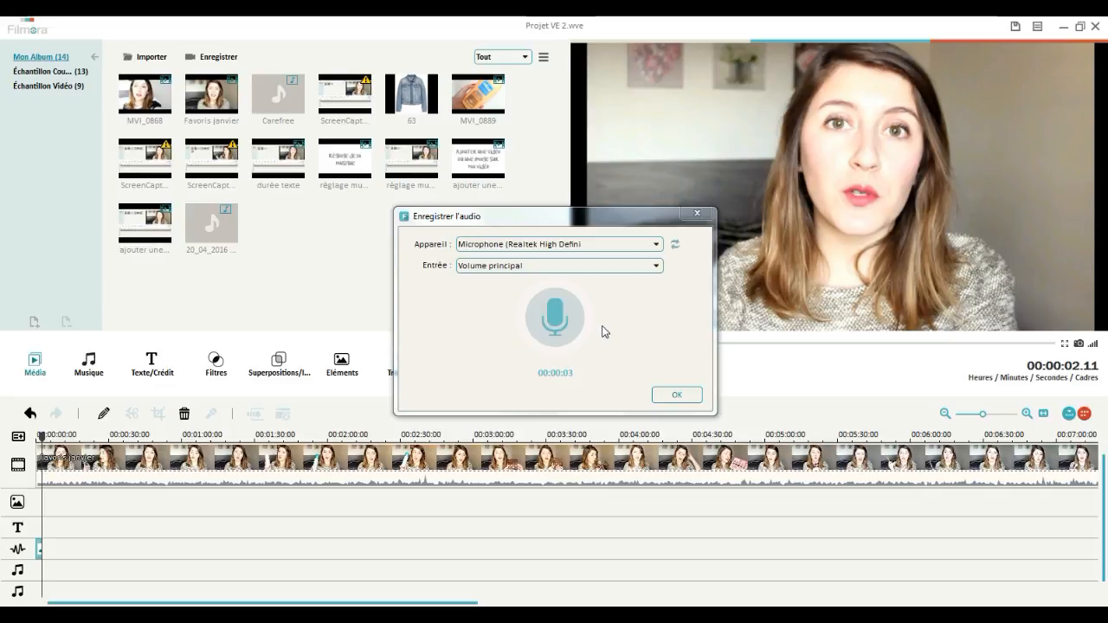
Record a second voice-over of about 16 seconds directly after the first and close the audio recorder.
left_click(555, 318)
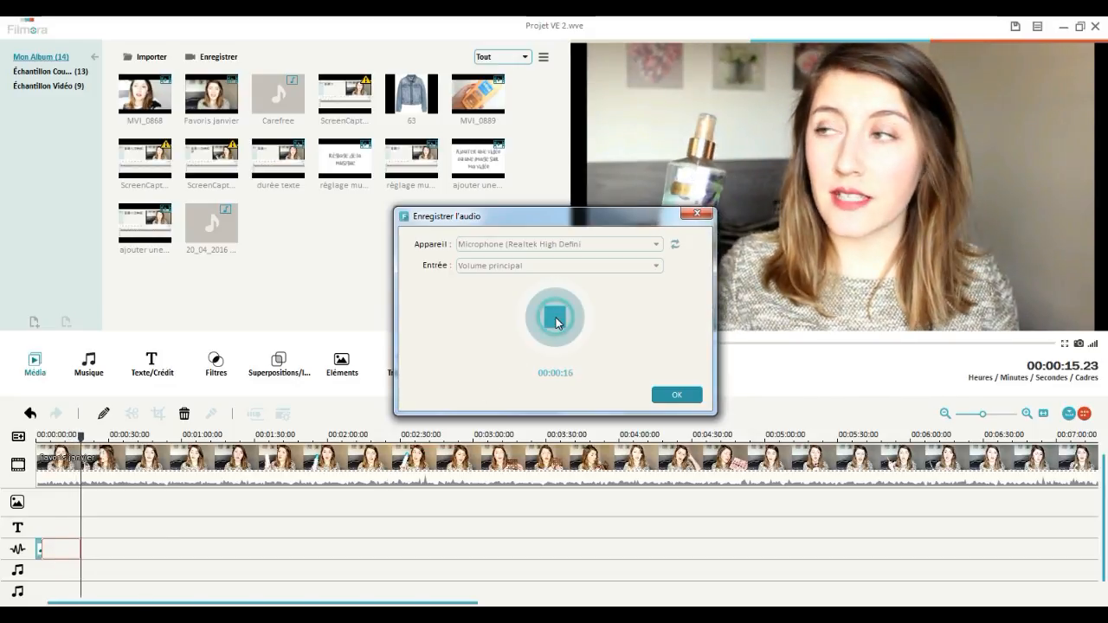
left_click(563, 329)
left_click(706, 214)
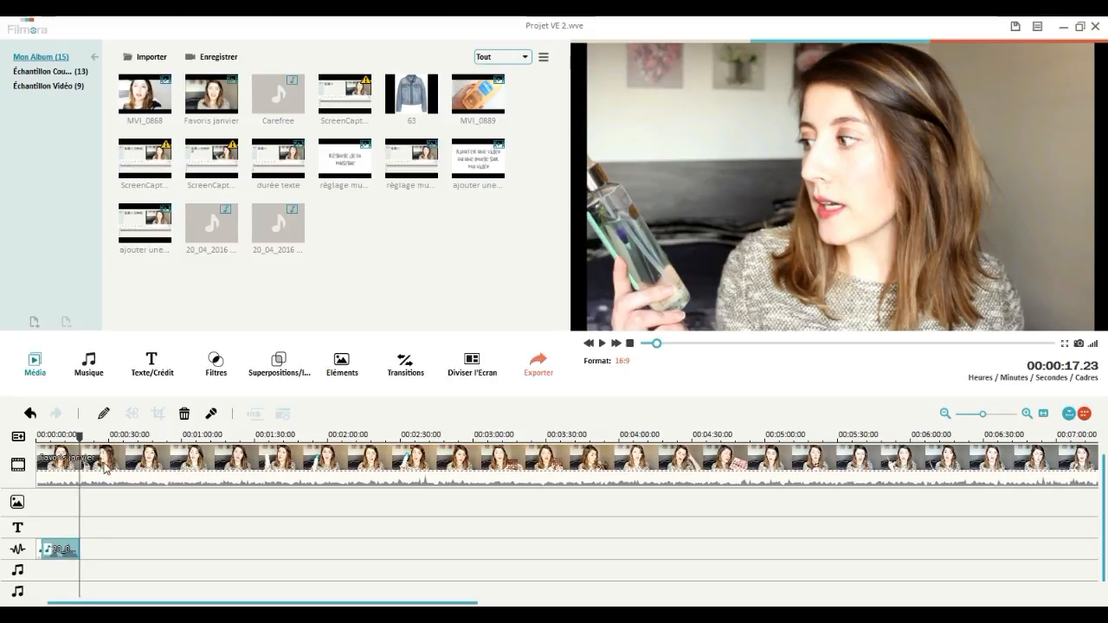
Split the second voice-over clip at 00:00:10.07 and 00:00:14.07.
left_click_drag(78, 440, 60, 437)
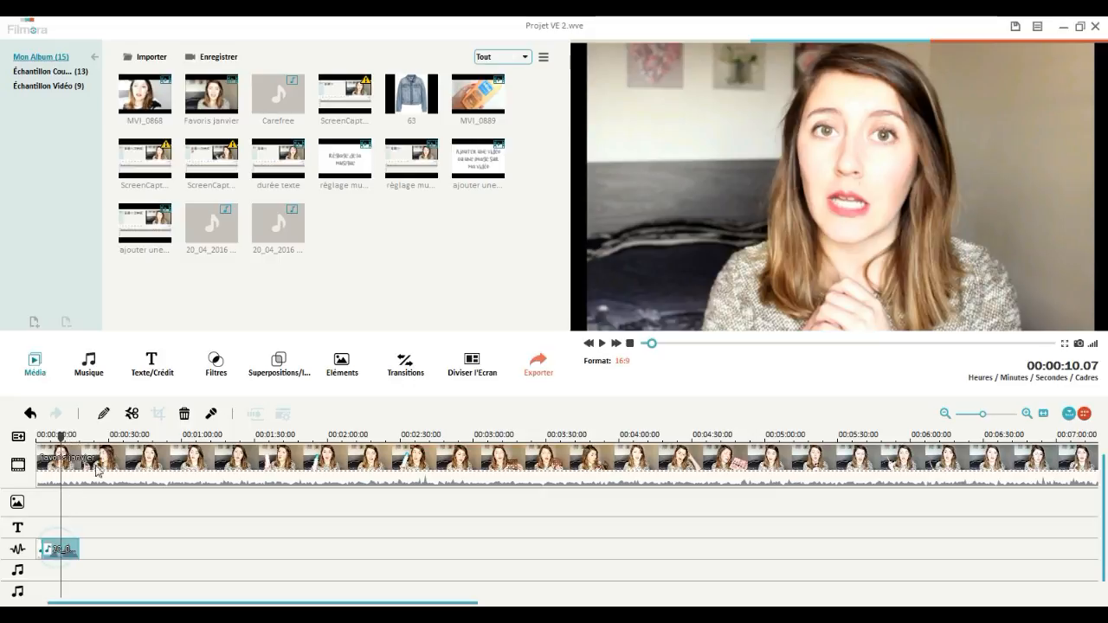
left_click(132, 413)
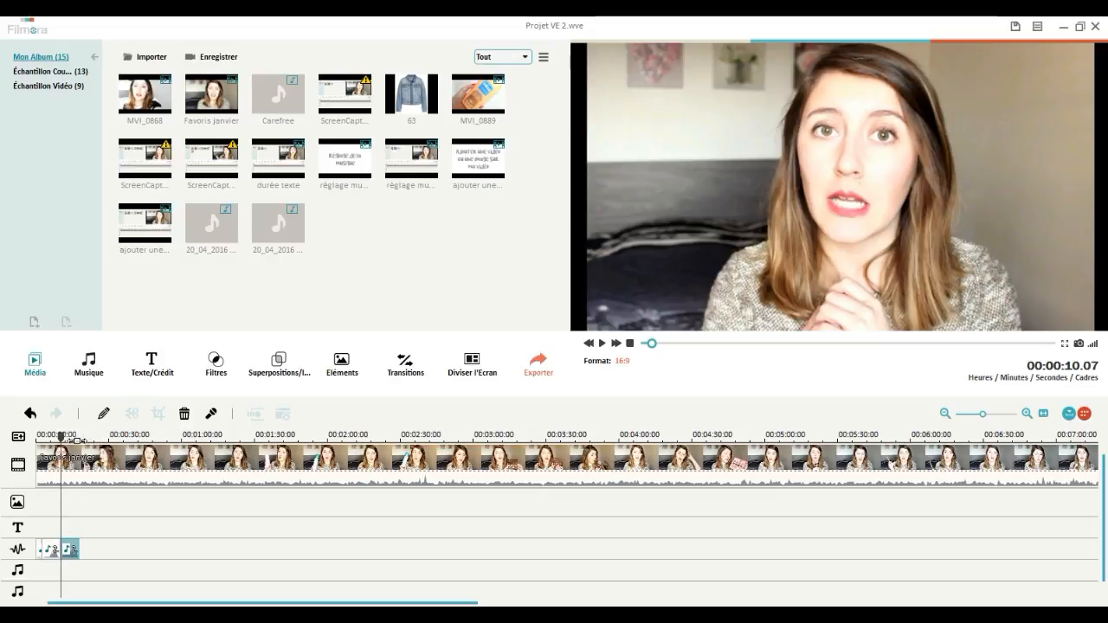
left_click_drag(63, 436, 71, 436)
left_click(129, 413)
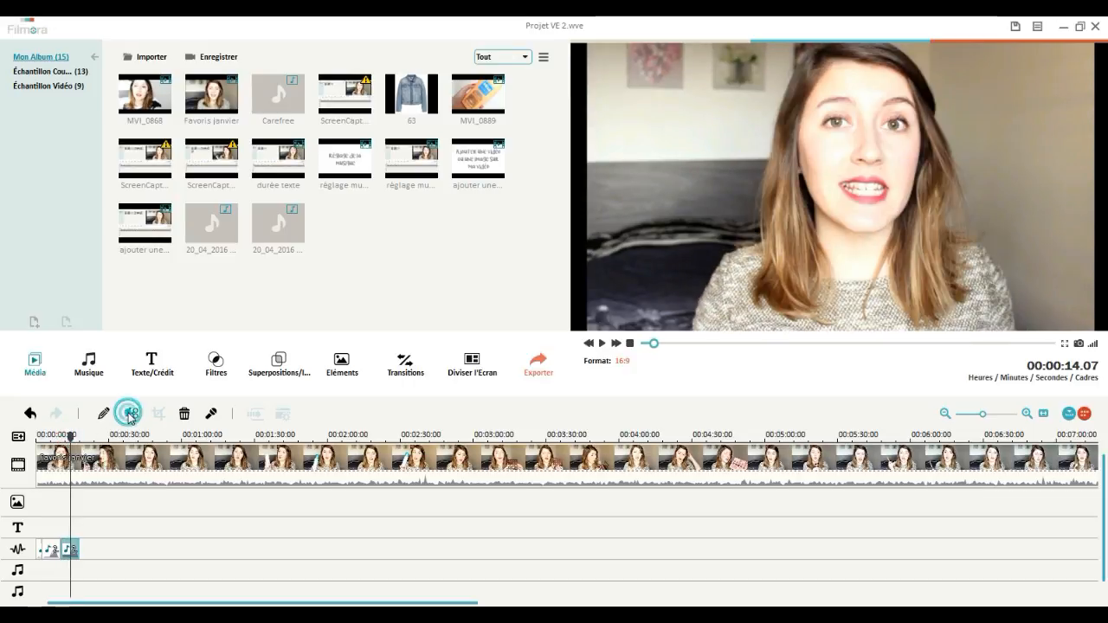
Delete the middle segment of the split voice-over and move the remaining end piece earlier to close the gap.
left_click(67, 549)
left_click(185, 413)
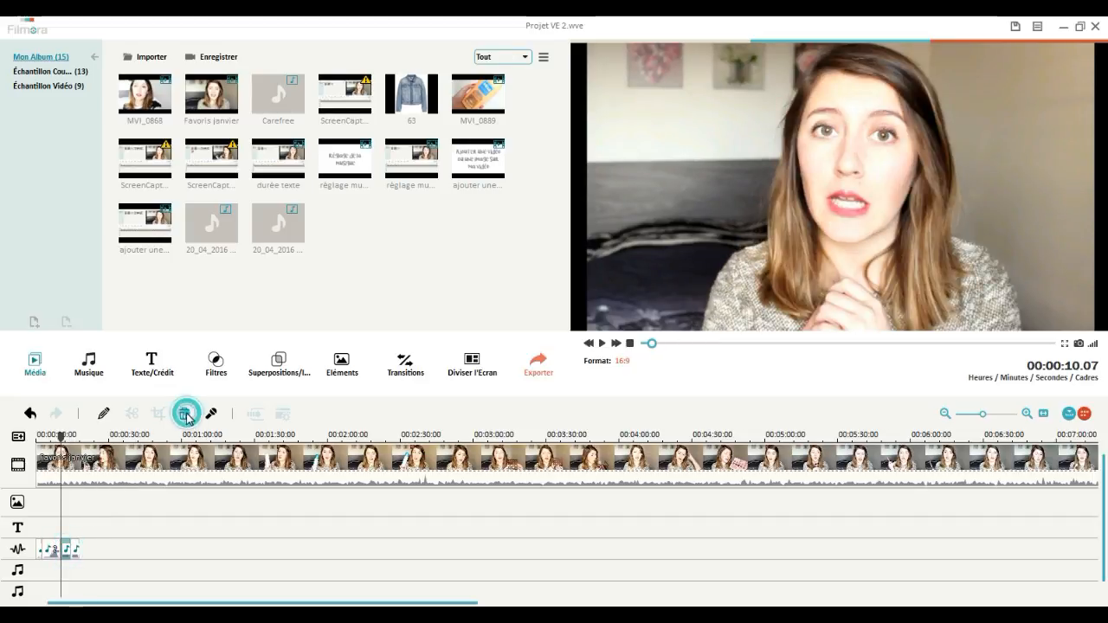
left_click_drag(77, 552, 69, 549)
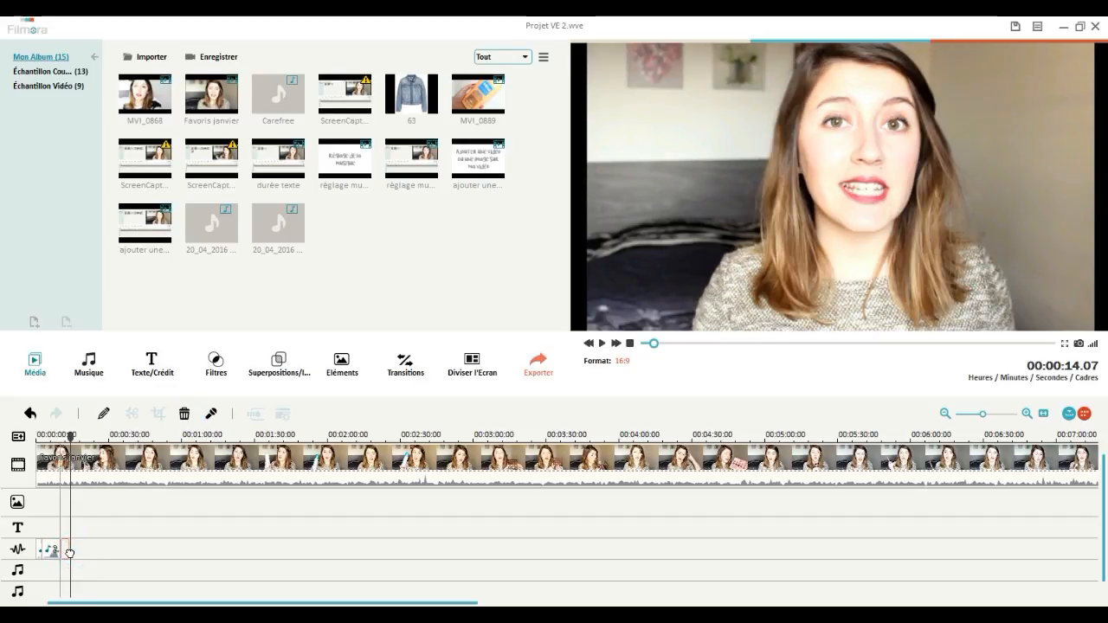